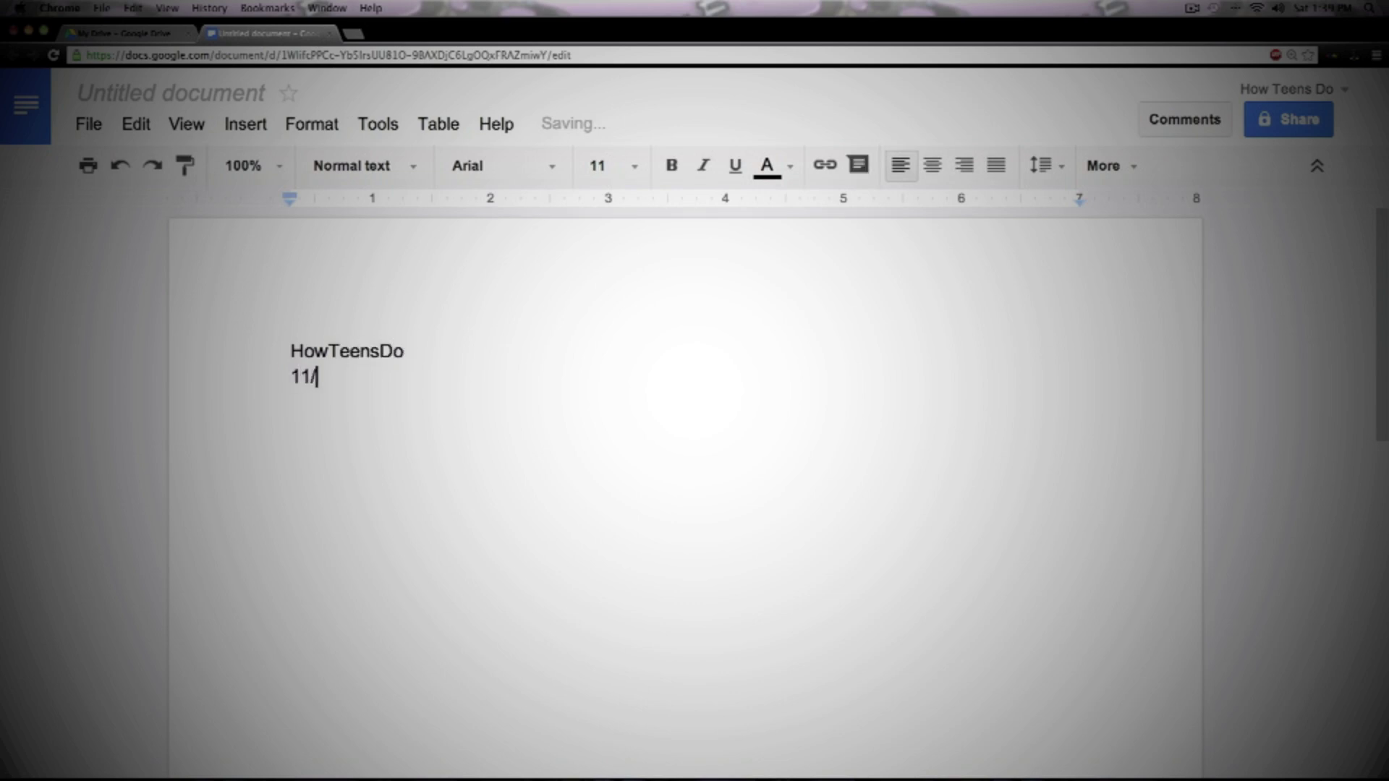
Step: Type 01 after 11/ to complete the date under HowTeensDo
type("01")
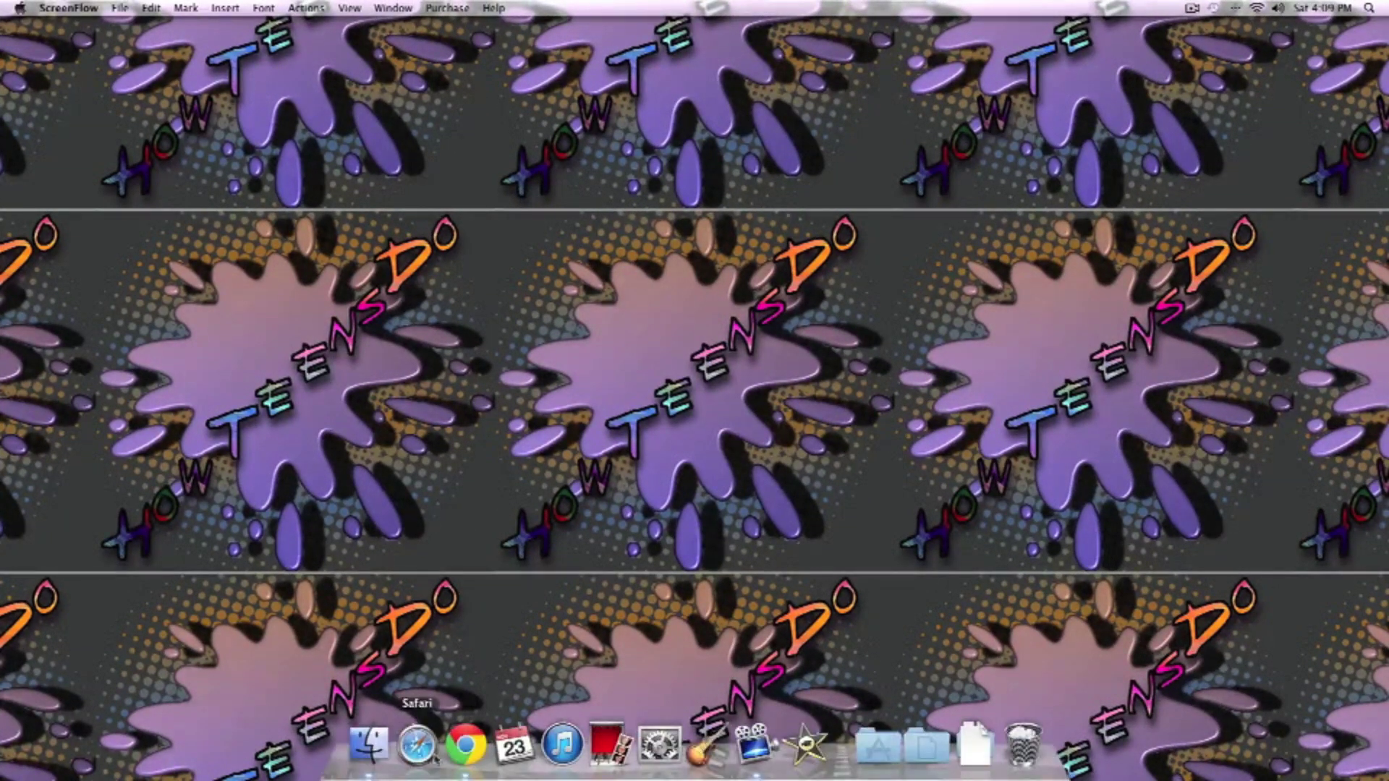
Step: Launch Chrome from the Dock and load google.com
left_click(479, 742)
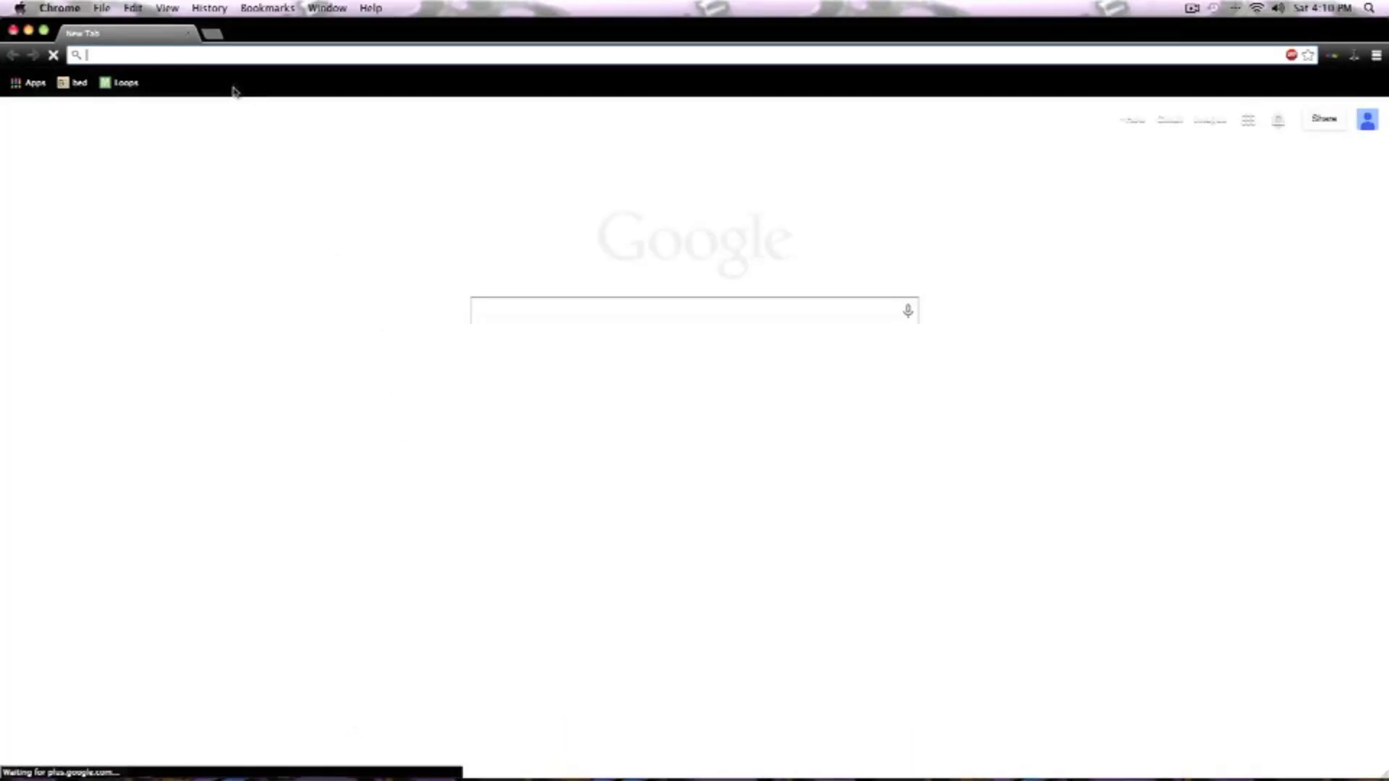
type("google.com")
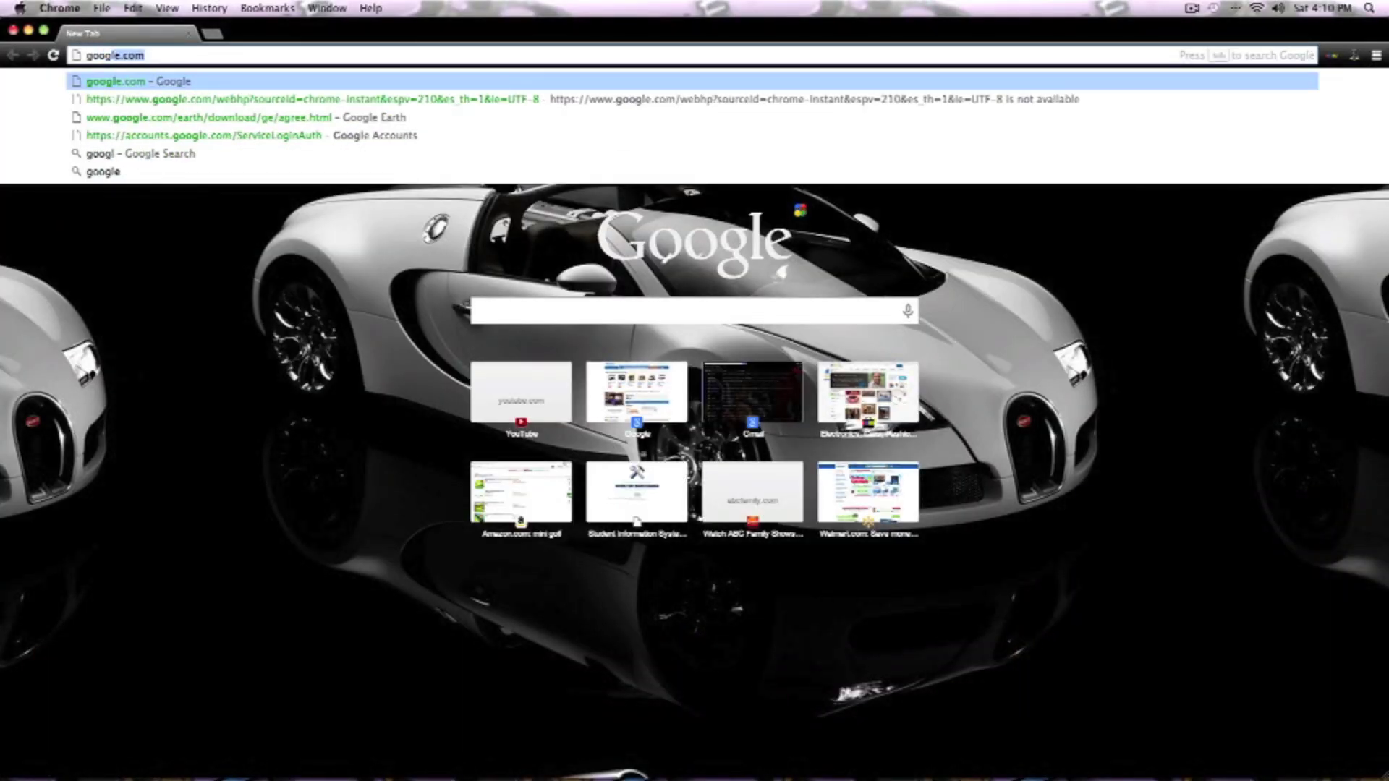
key("Return")
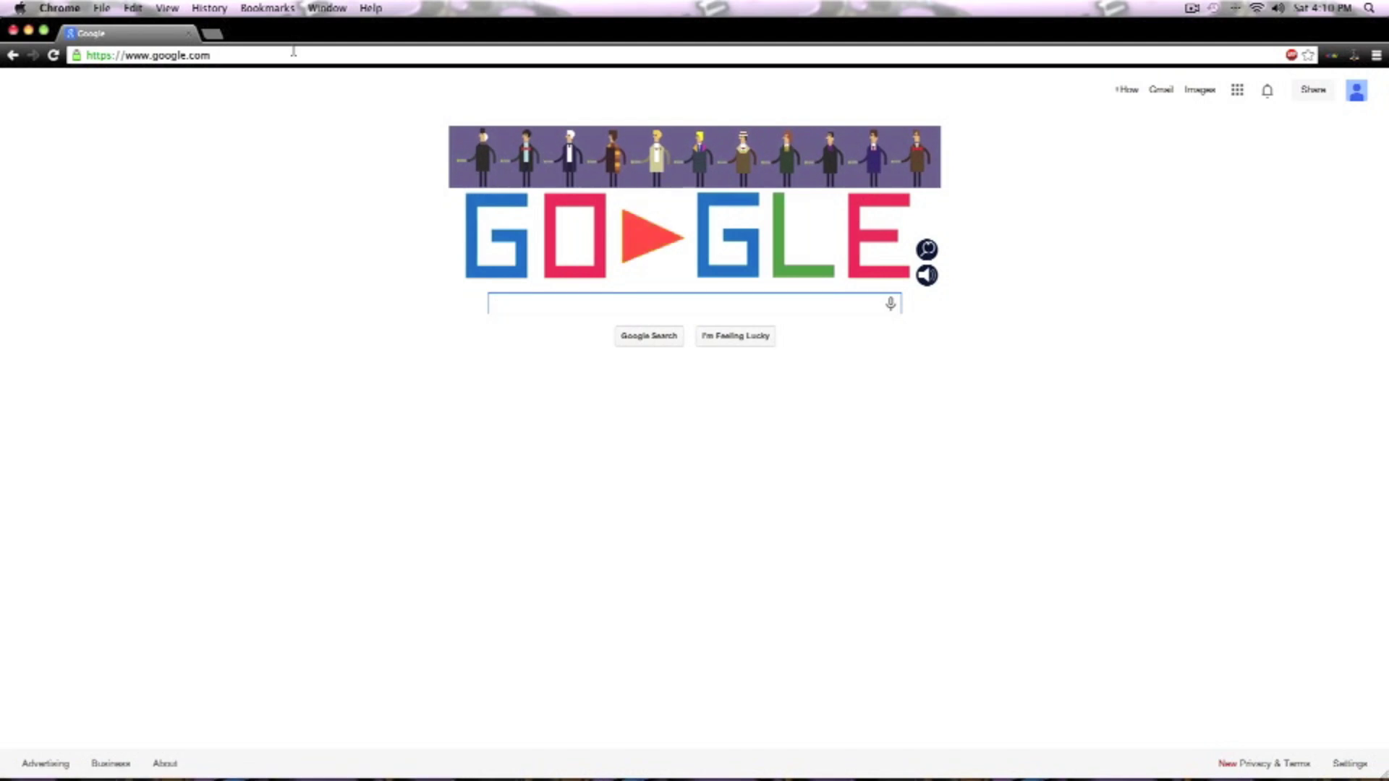
Step: Search for utorrent, open utorrent.com and download the free µTorrent installer for Mac
type("uto")
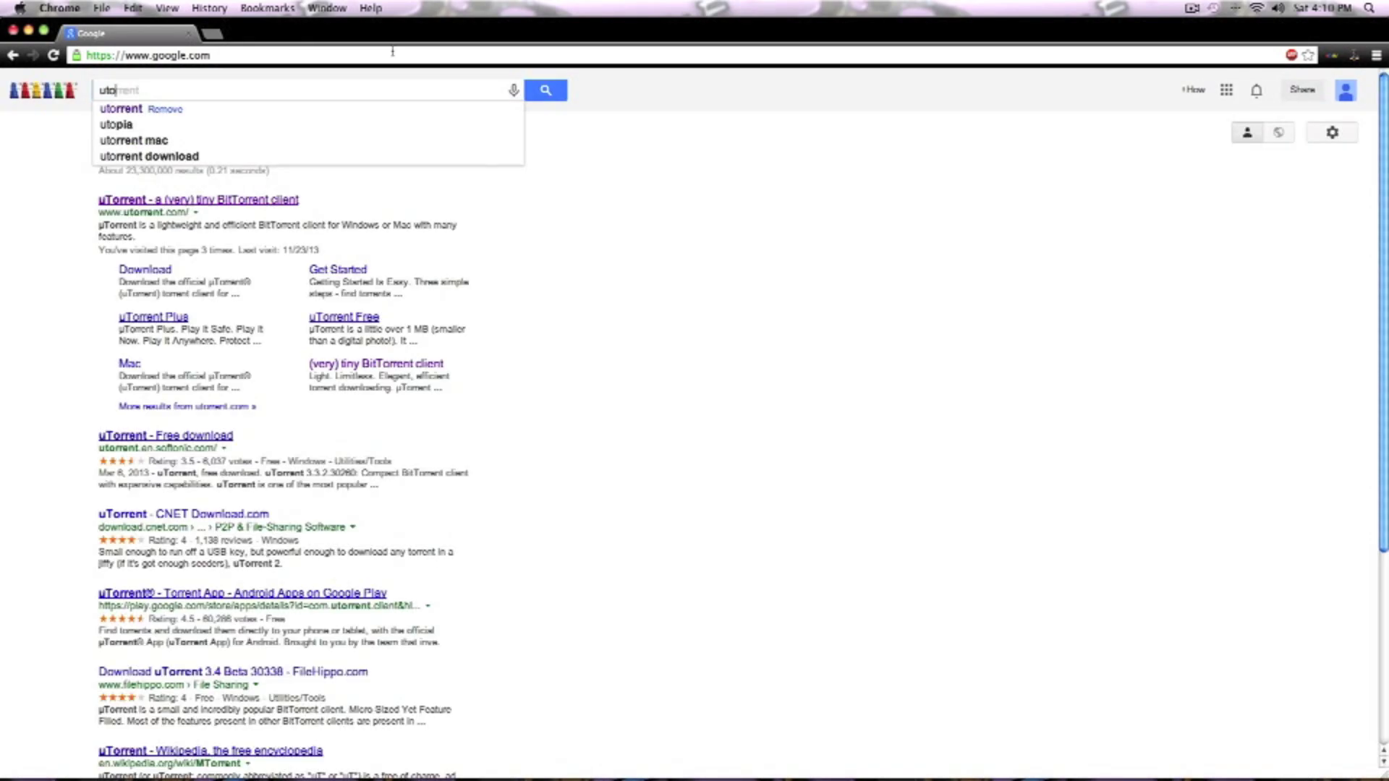
key("Down")
key("Return")
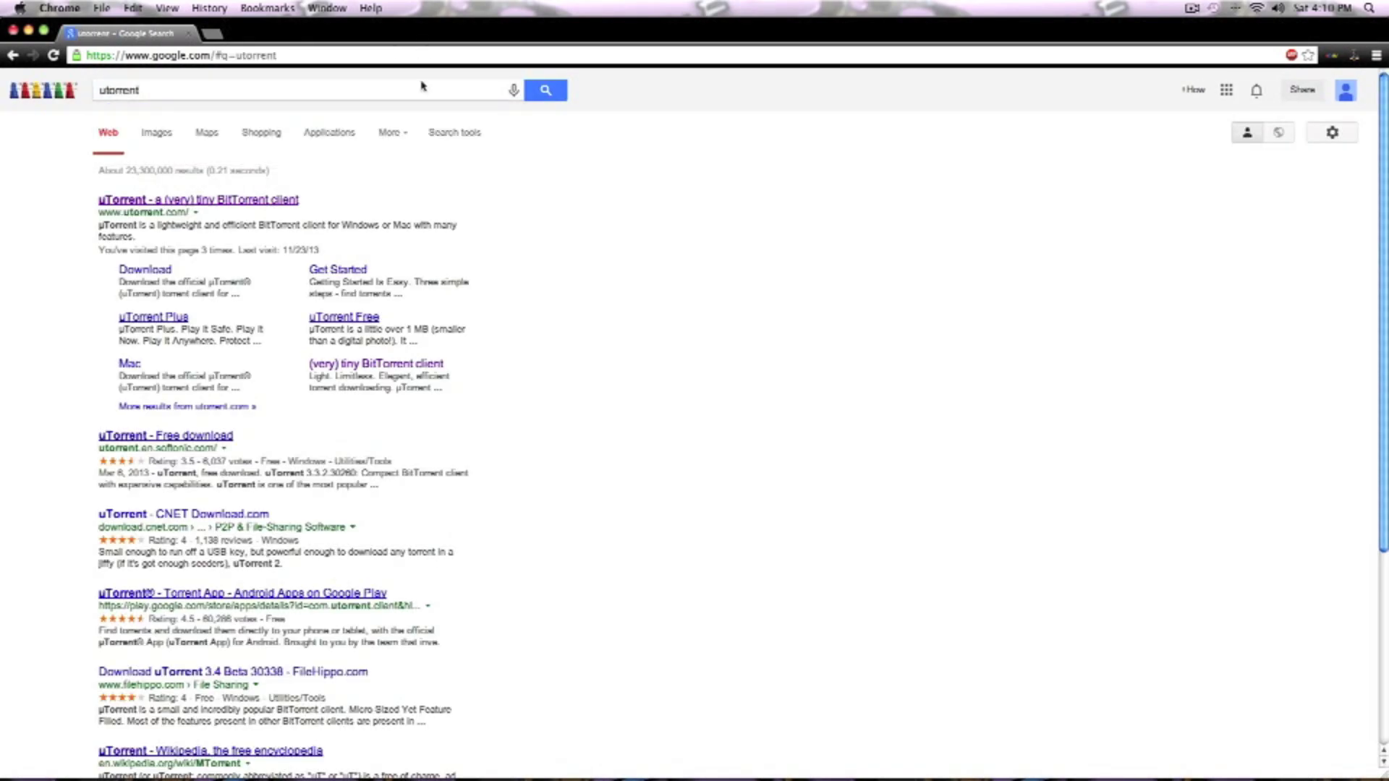
left_click(289, 203)
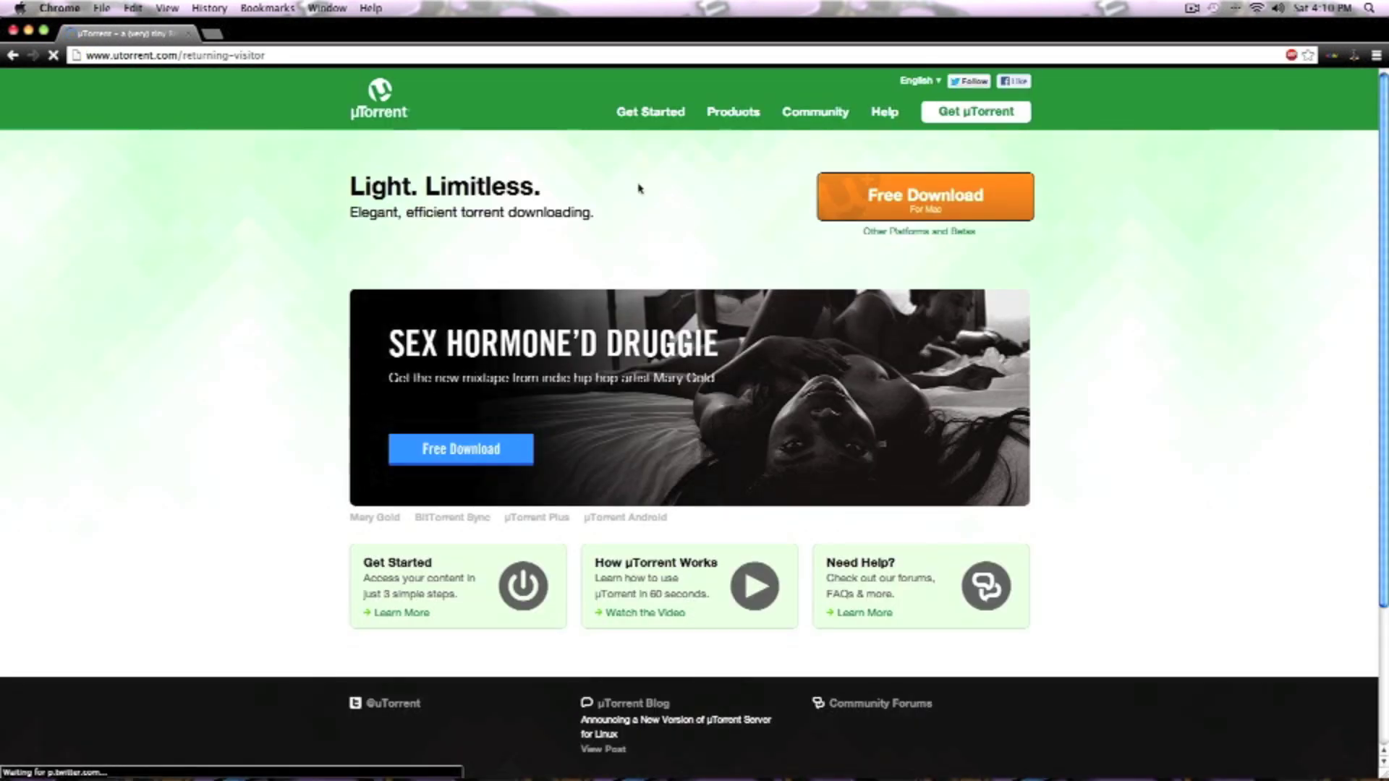
left_click(926, 211)
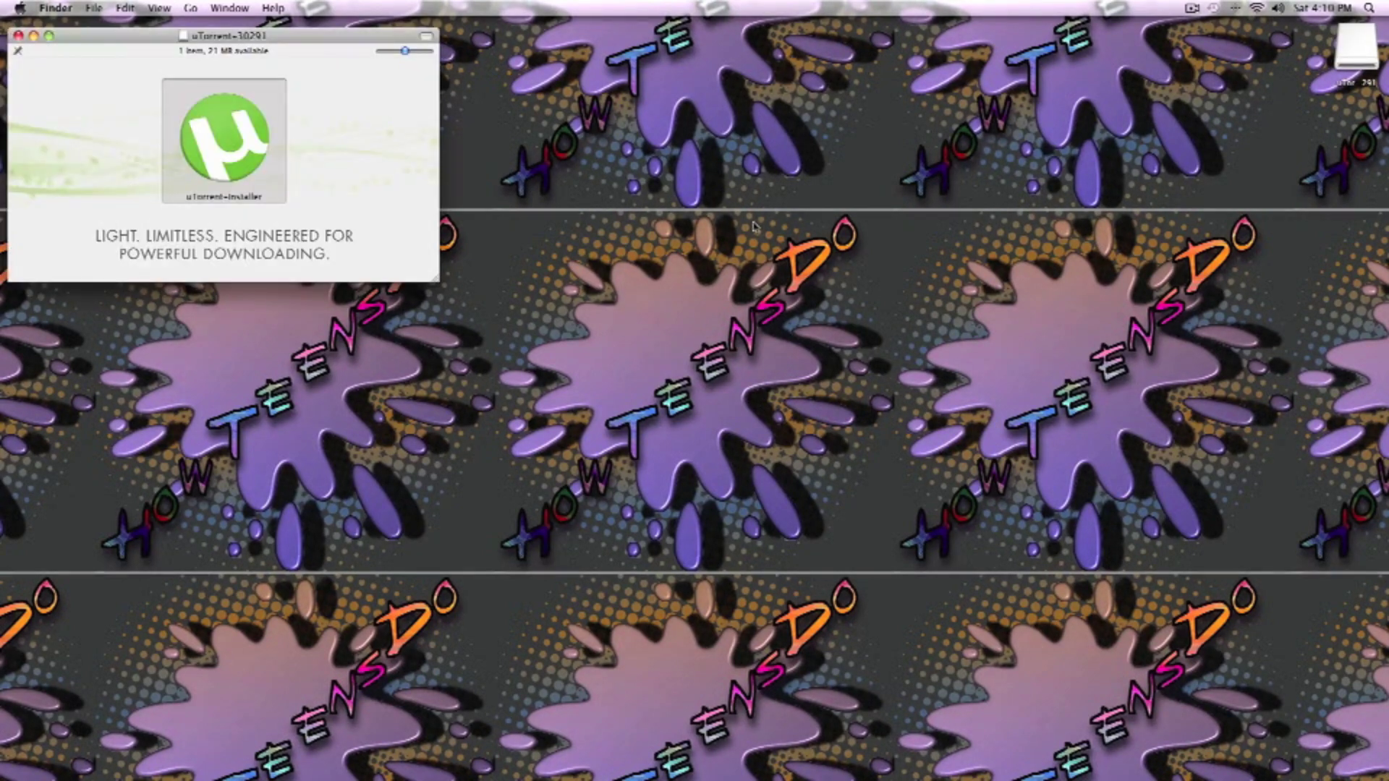
Step: Run the µTorrent installer, accepting the terms and bundled offer, then close the installer and µTorrent window
double_click(215, 140)
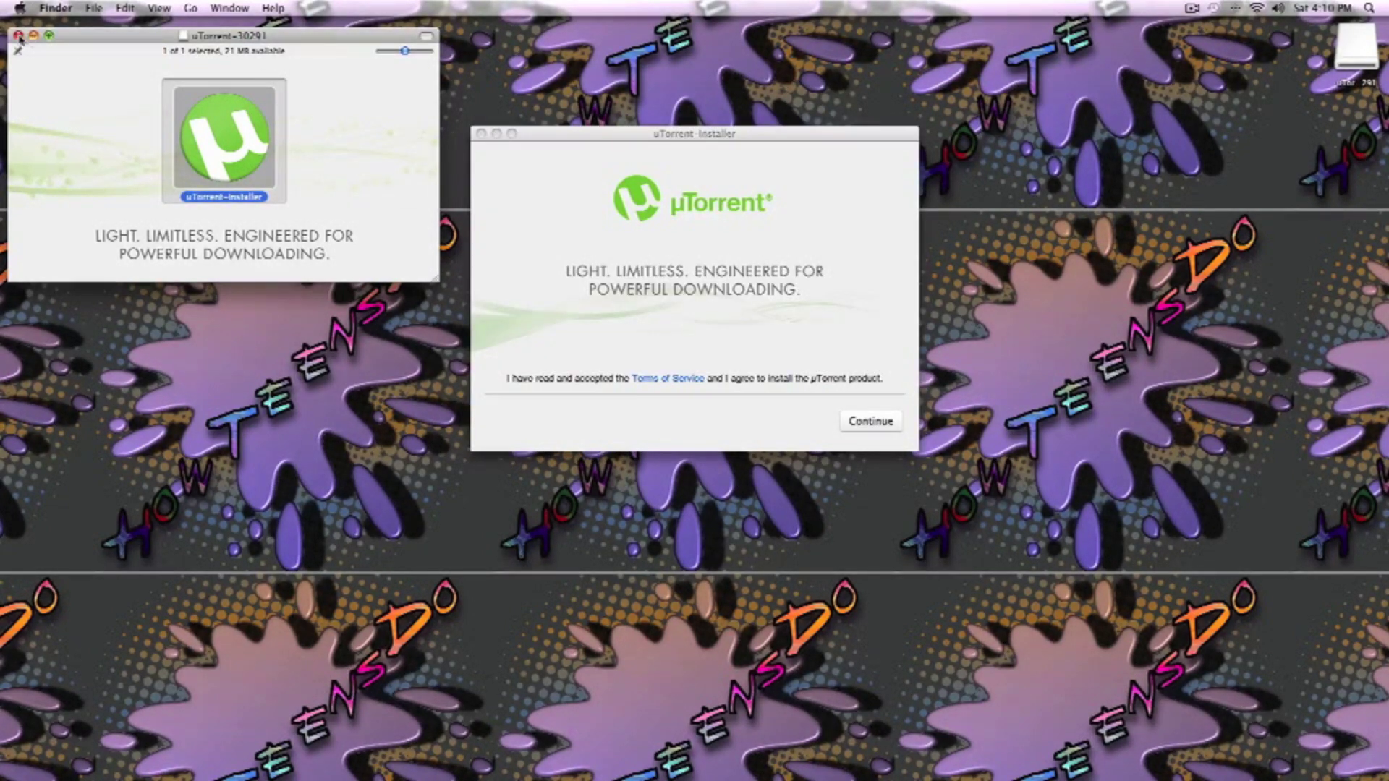
left_click(18, 36)
left_click(870, 421)
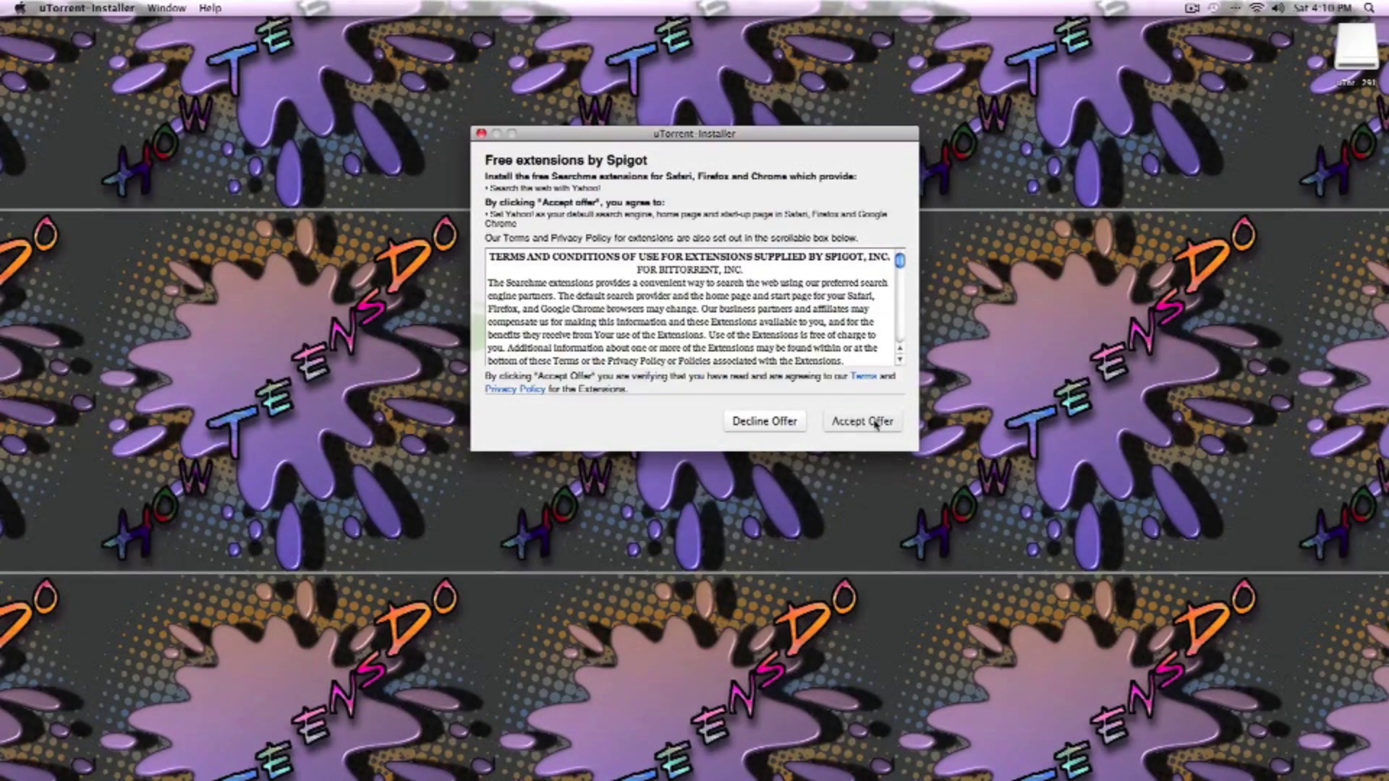
left_click(875, 422)
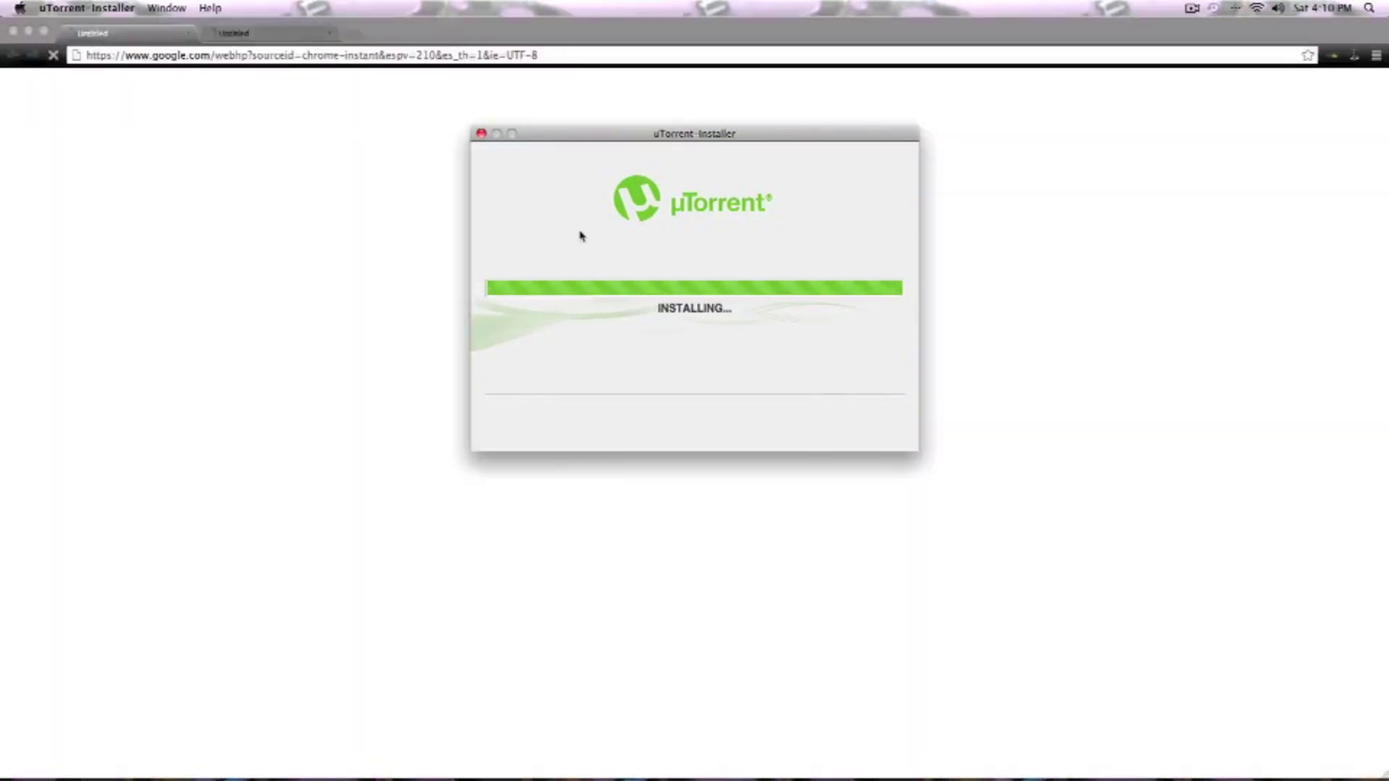
middle_click(248, 34)
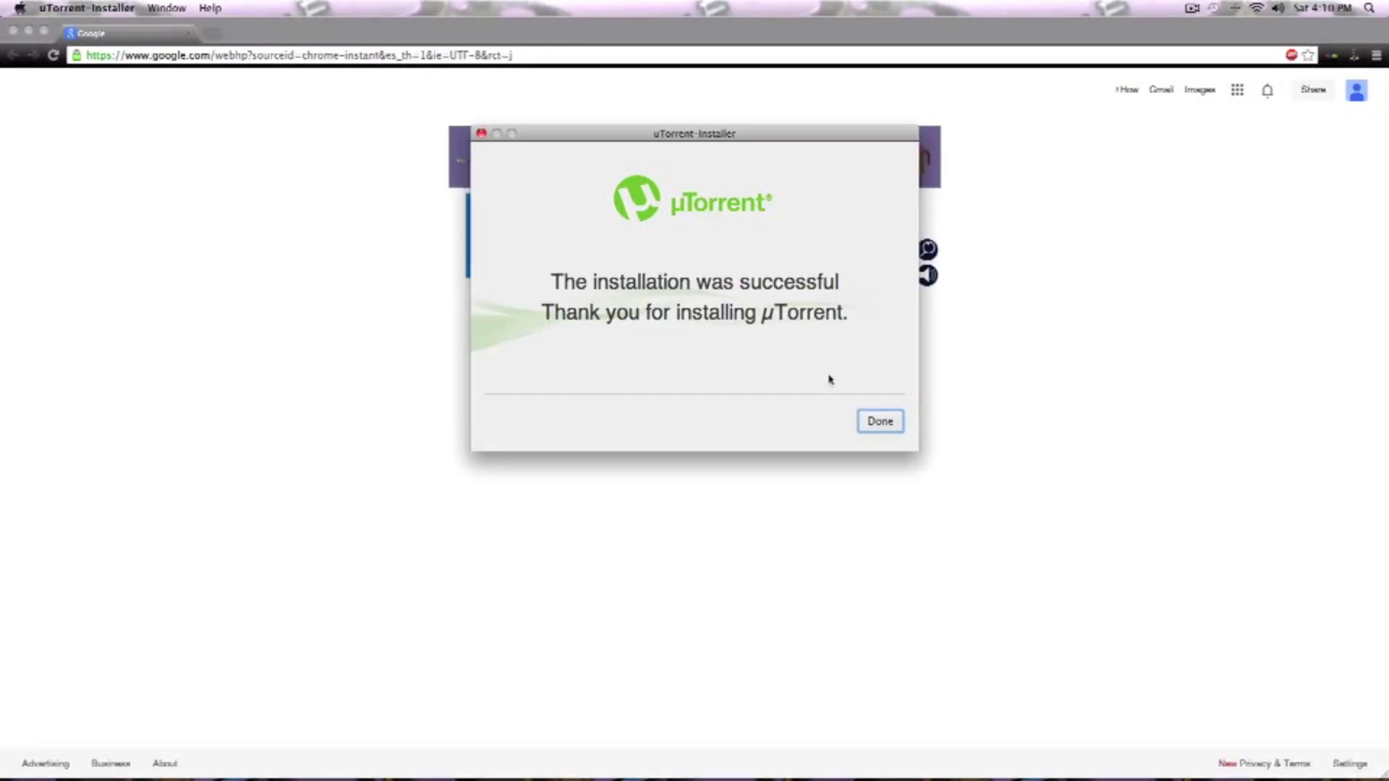
left_click(865, 425)
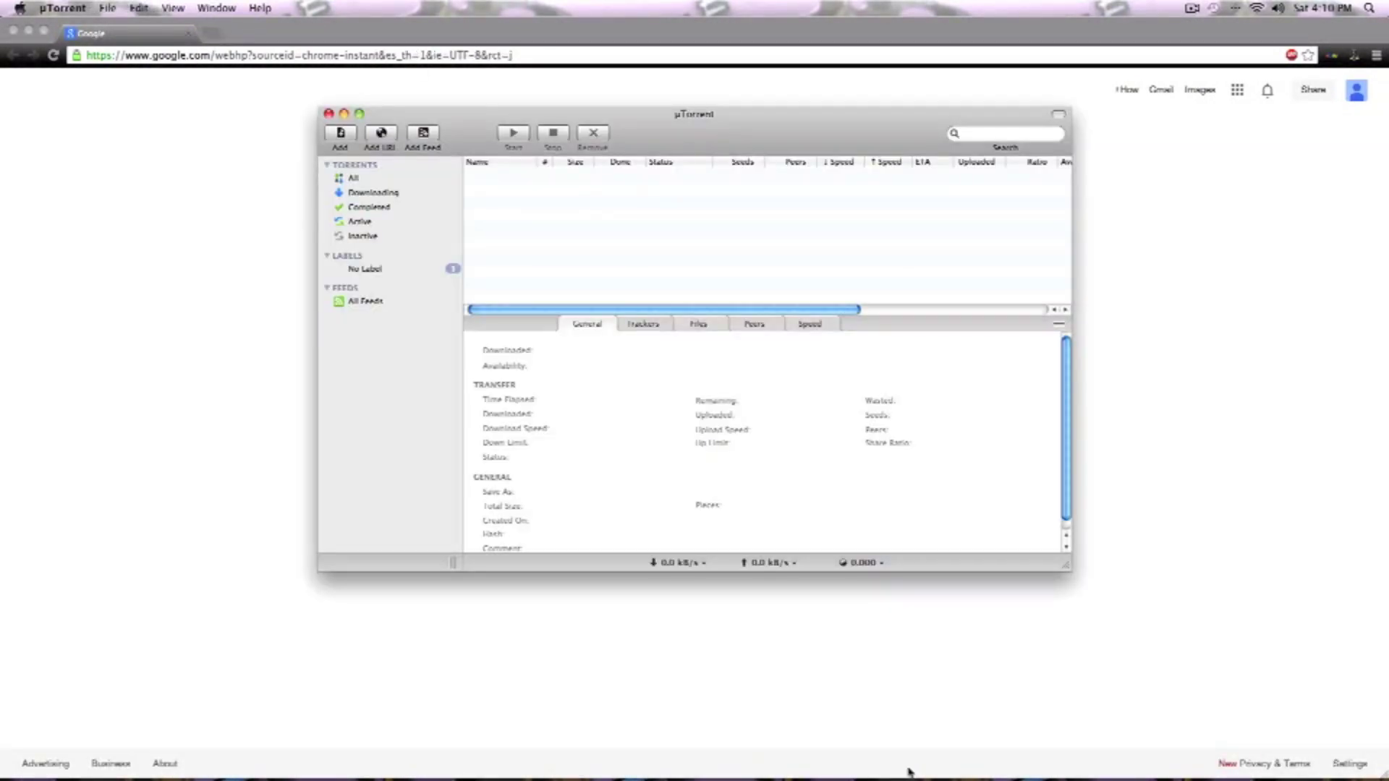
left_click(329, 114)
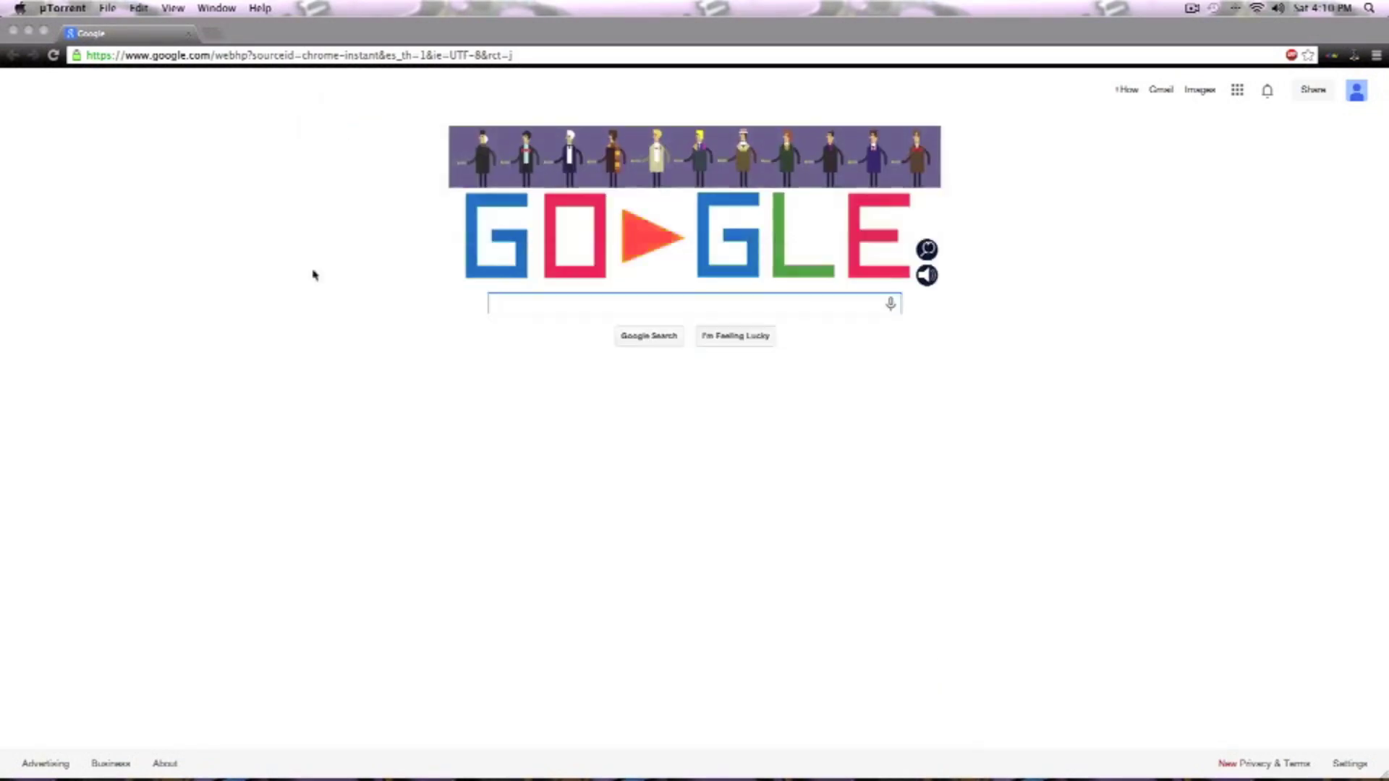
Step: Go to The Pirate Bay and search for 'microsoft office'
left_click(347, 57)
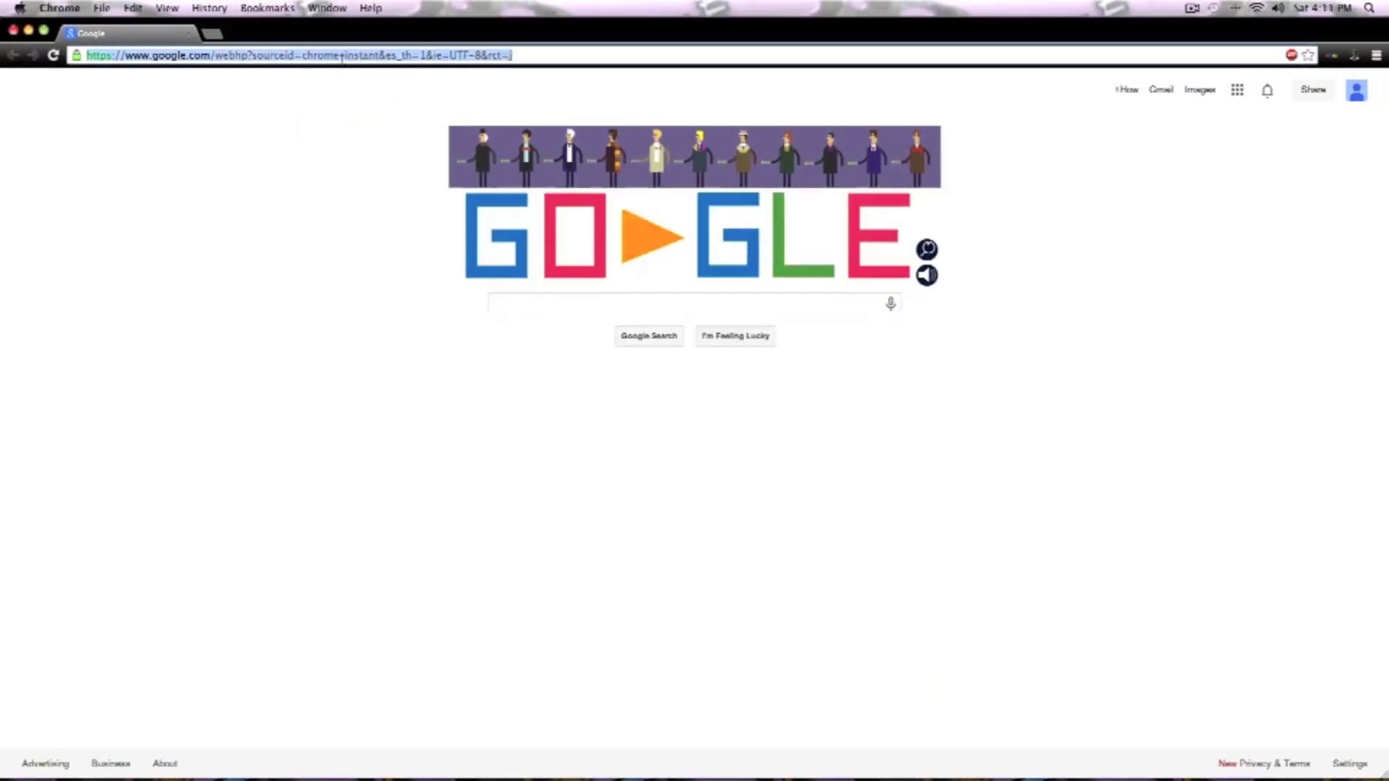
type("pirate")
key("Return")
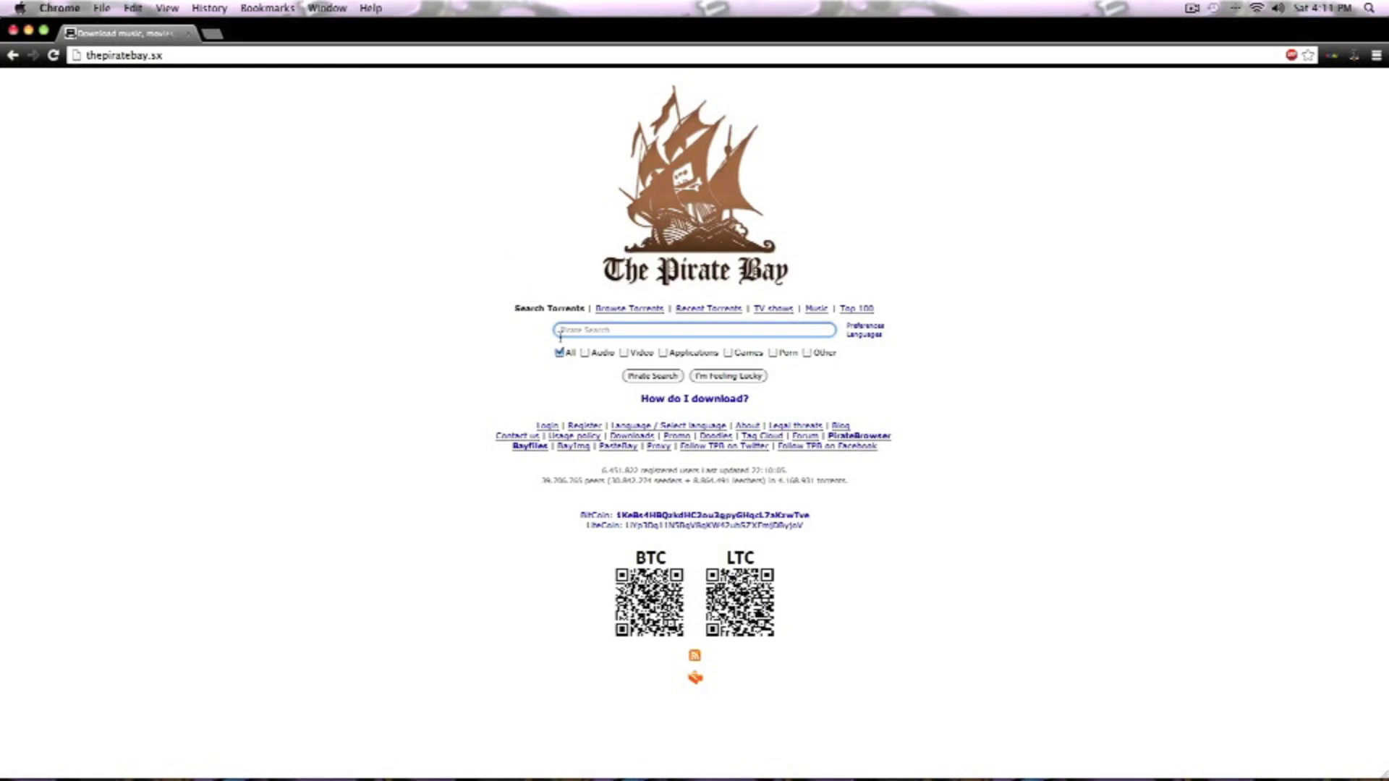
type("microsoft office")
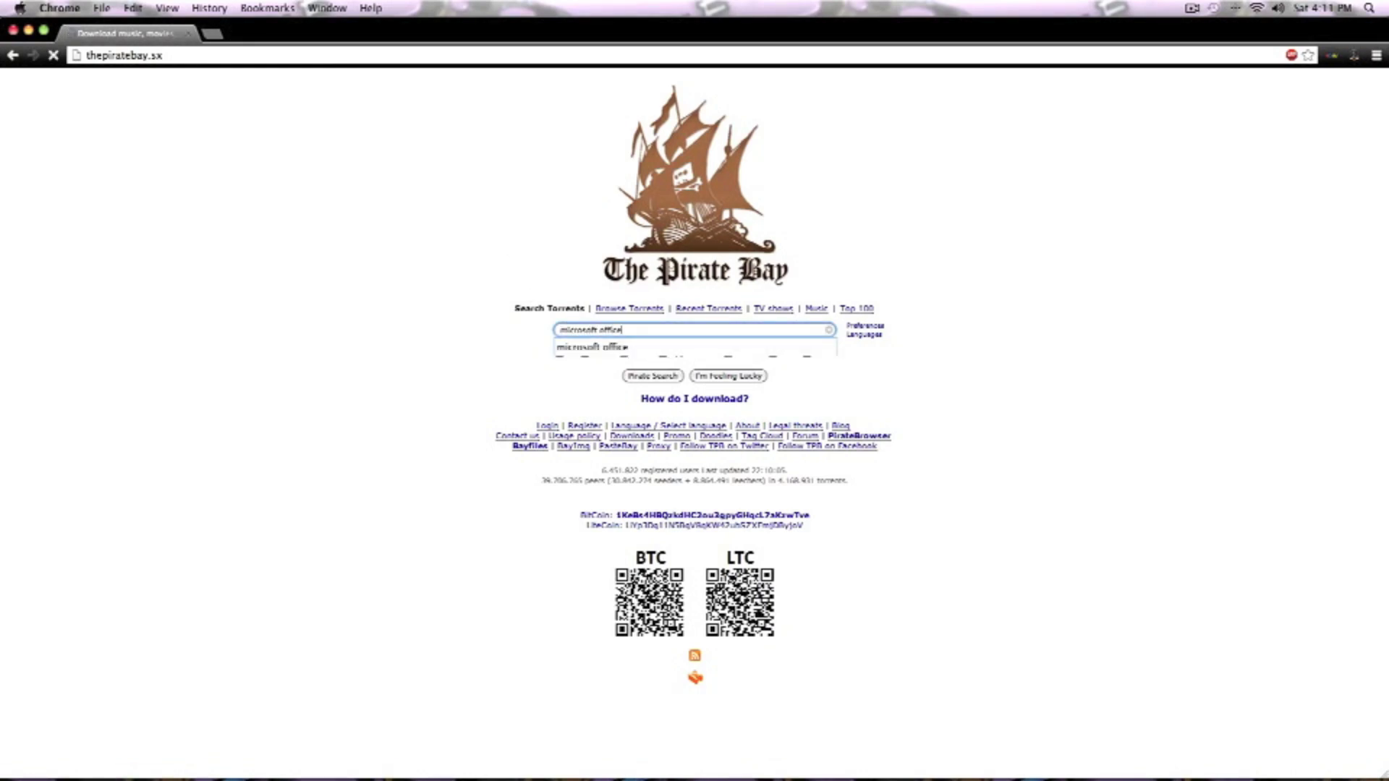
key("Return")
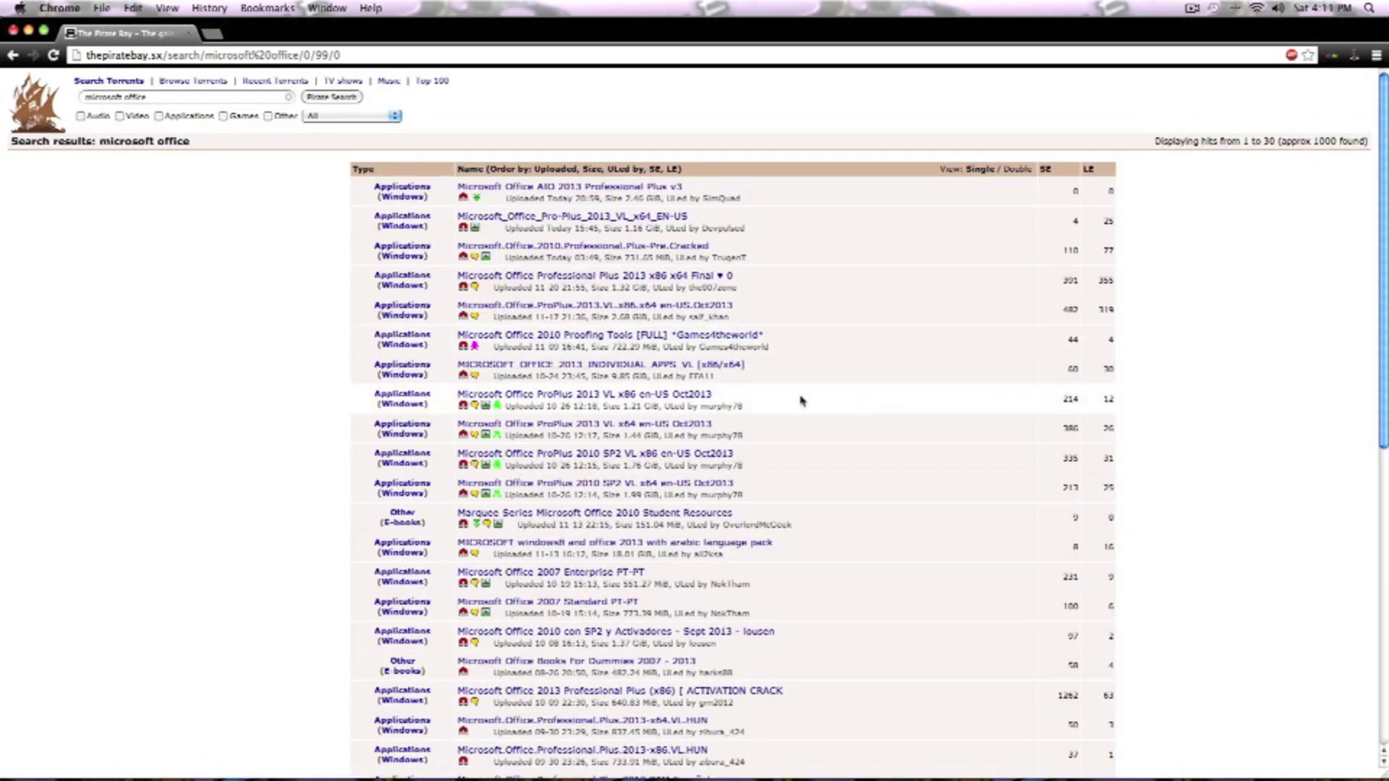
Step: Sort by seeders and send 'Microsoft Office 2011 14.0.0 Final for Mac' to µTorrent
left_click(1045, 169)
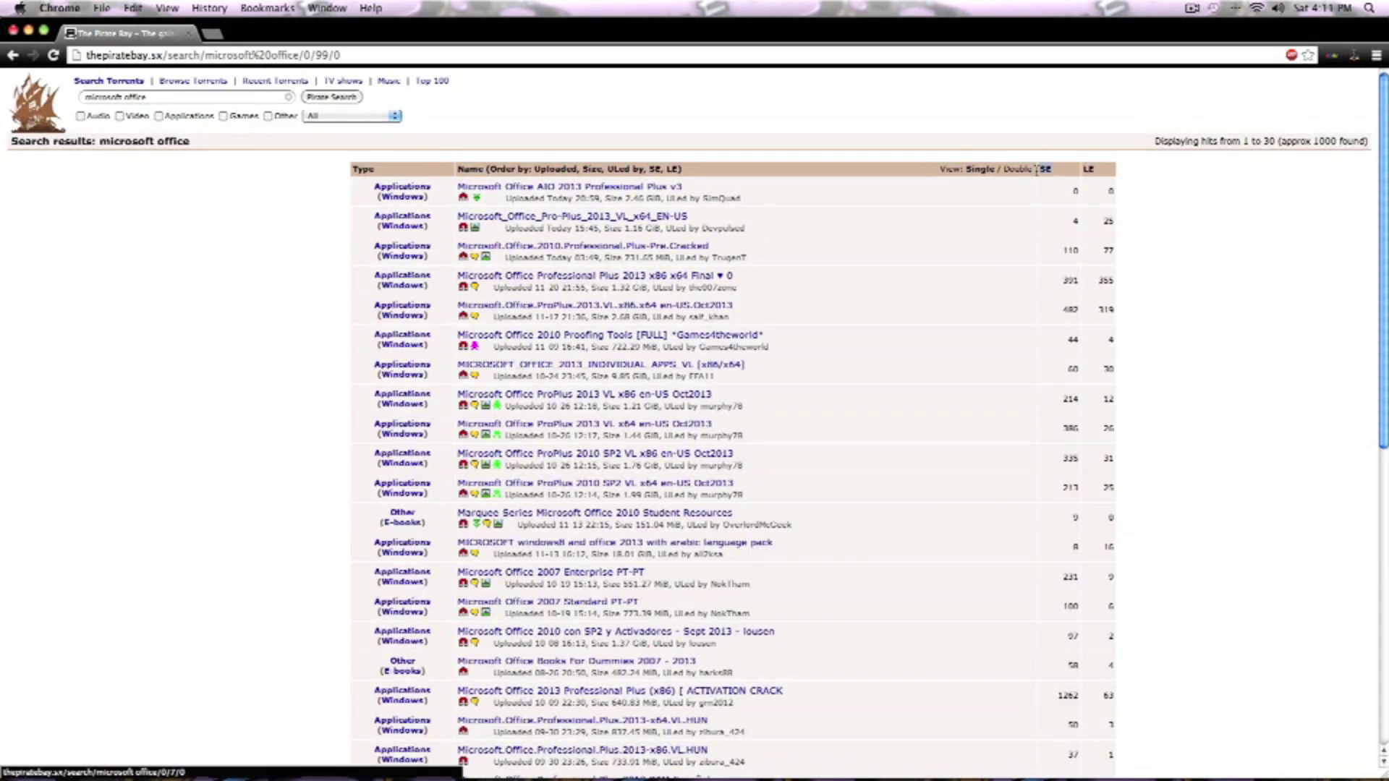
left_click(1049, 170)
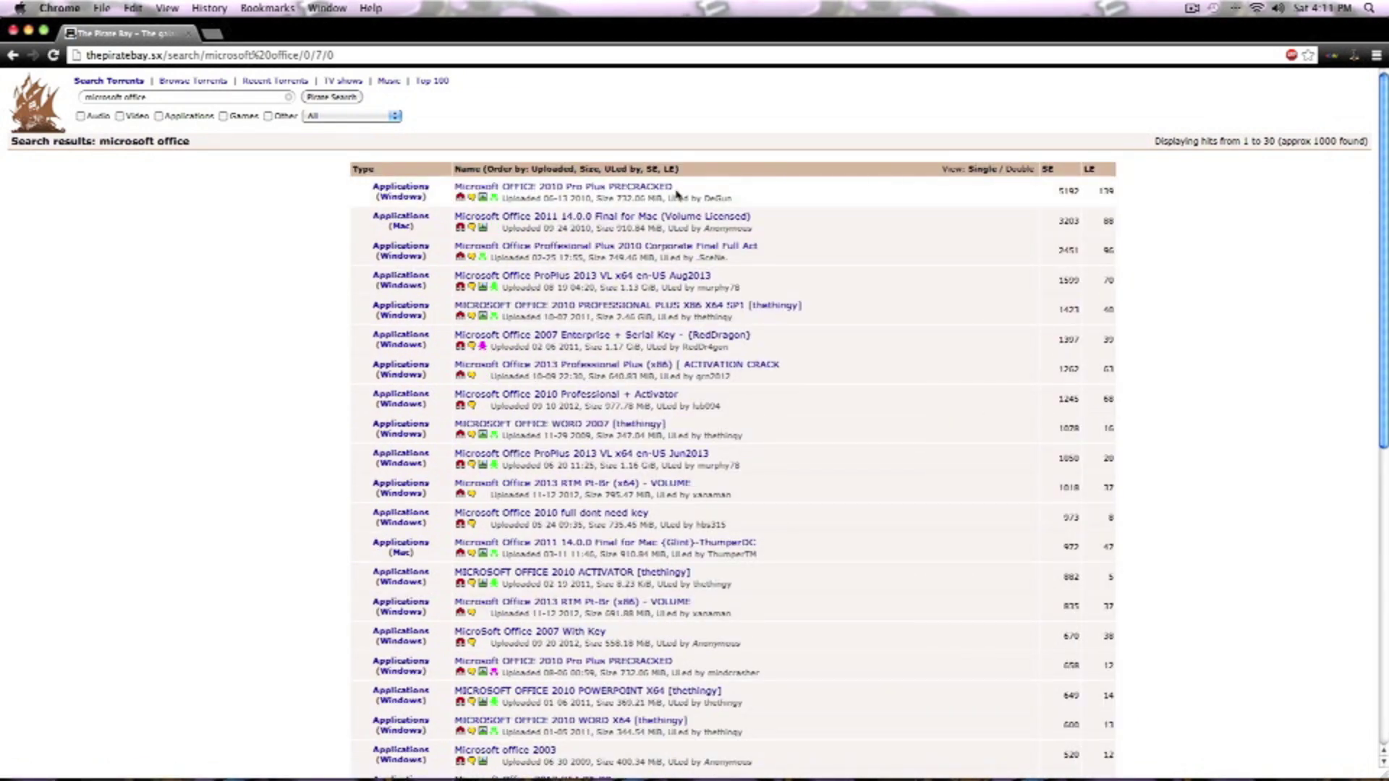
left_click_drag(448, 216, 428, 222)
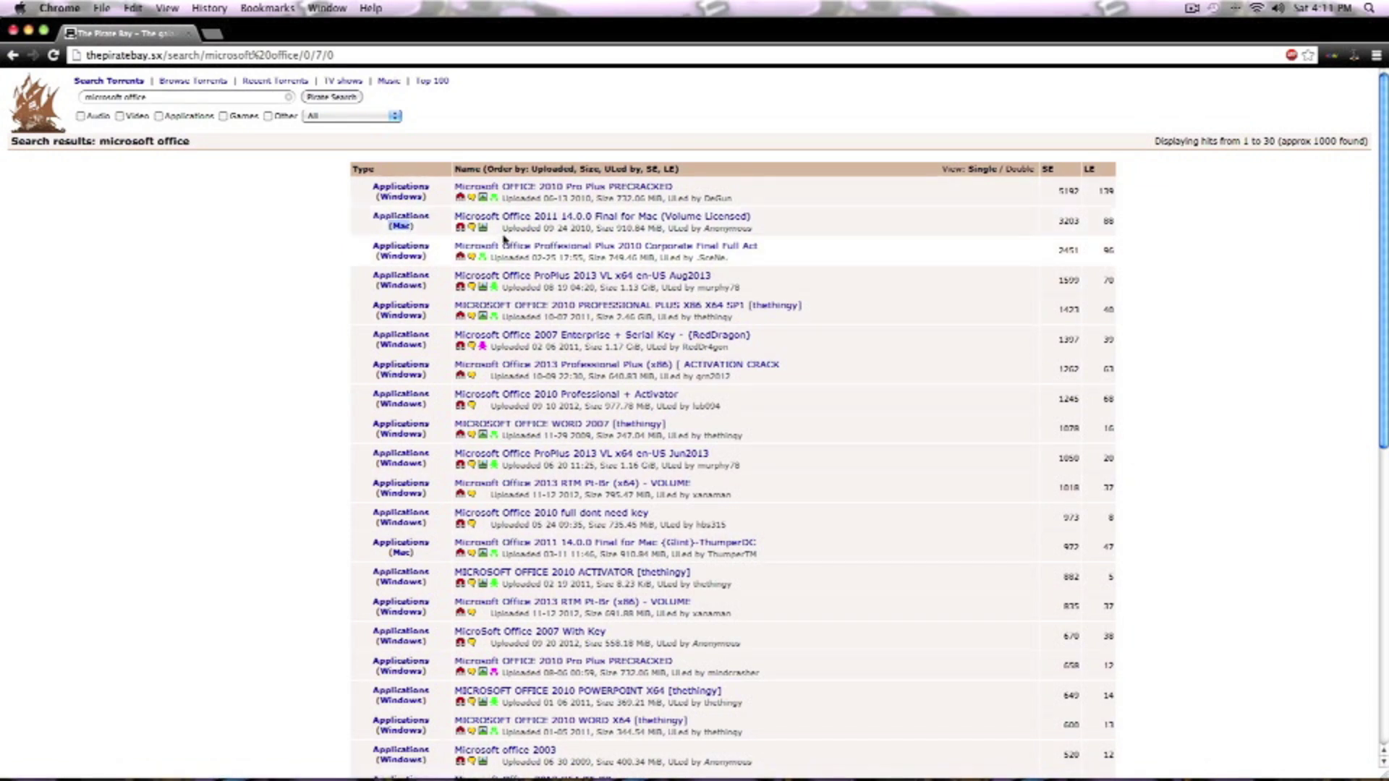
left_click(536, 219)
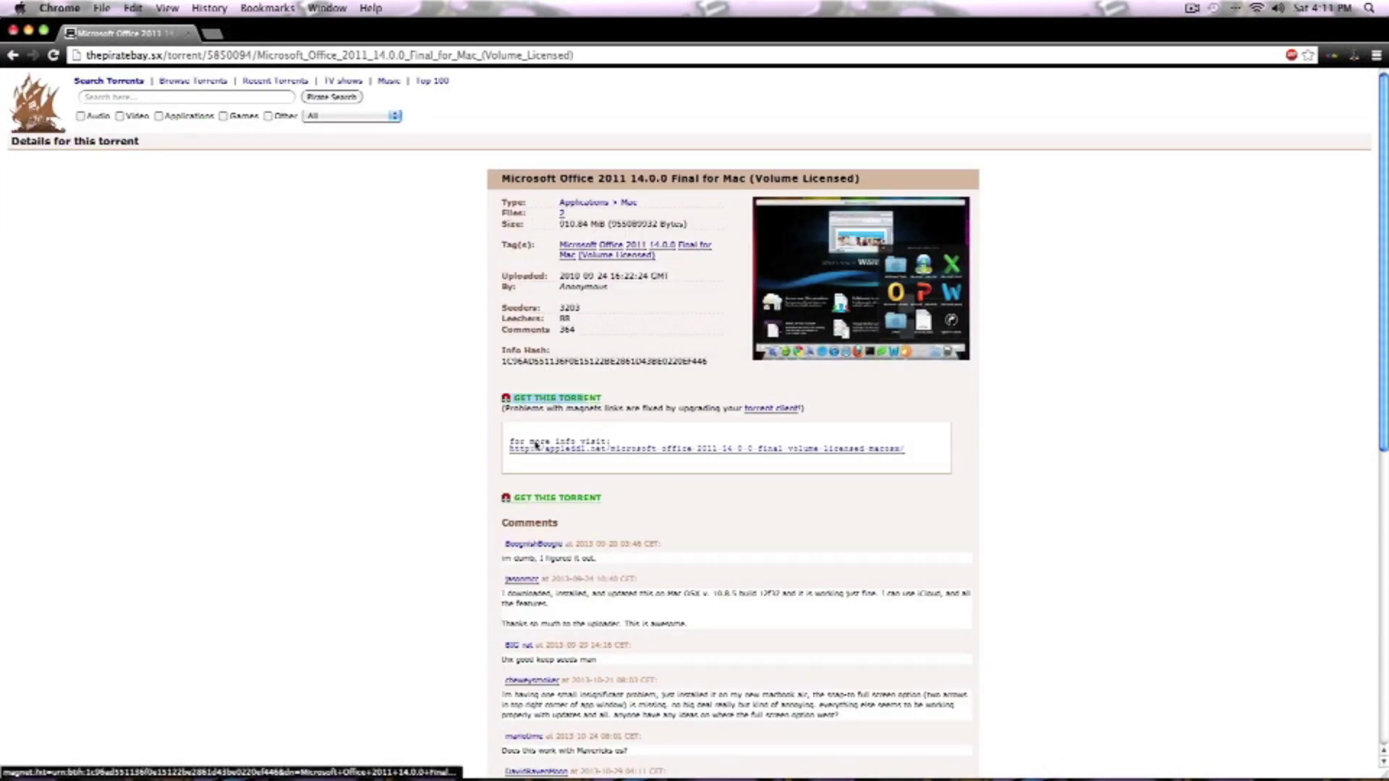
left_click(587, 498)
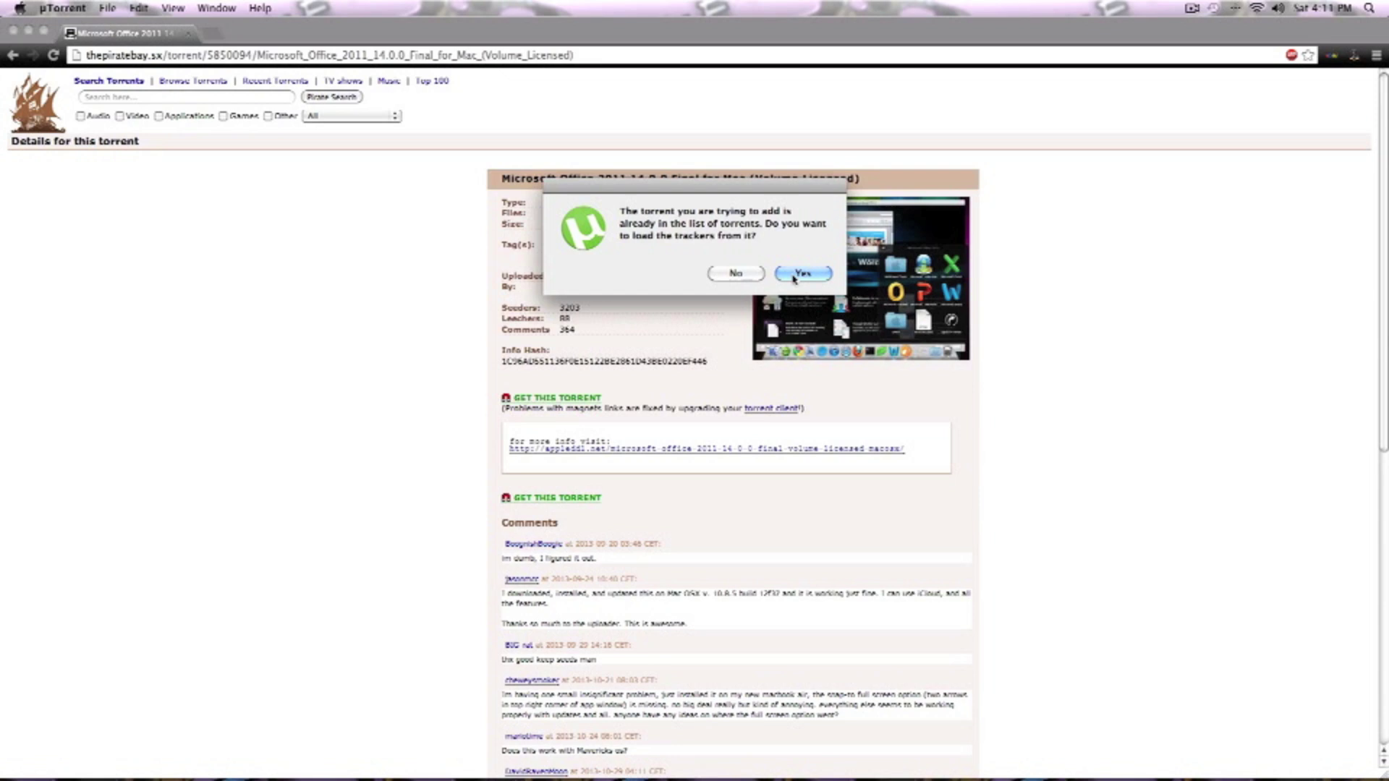
left_click(759, 274)
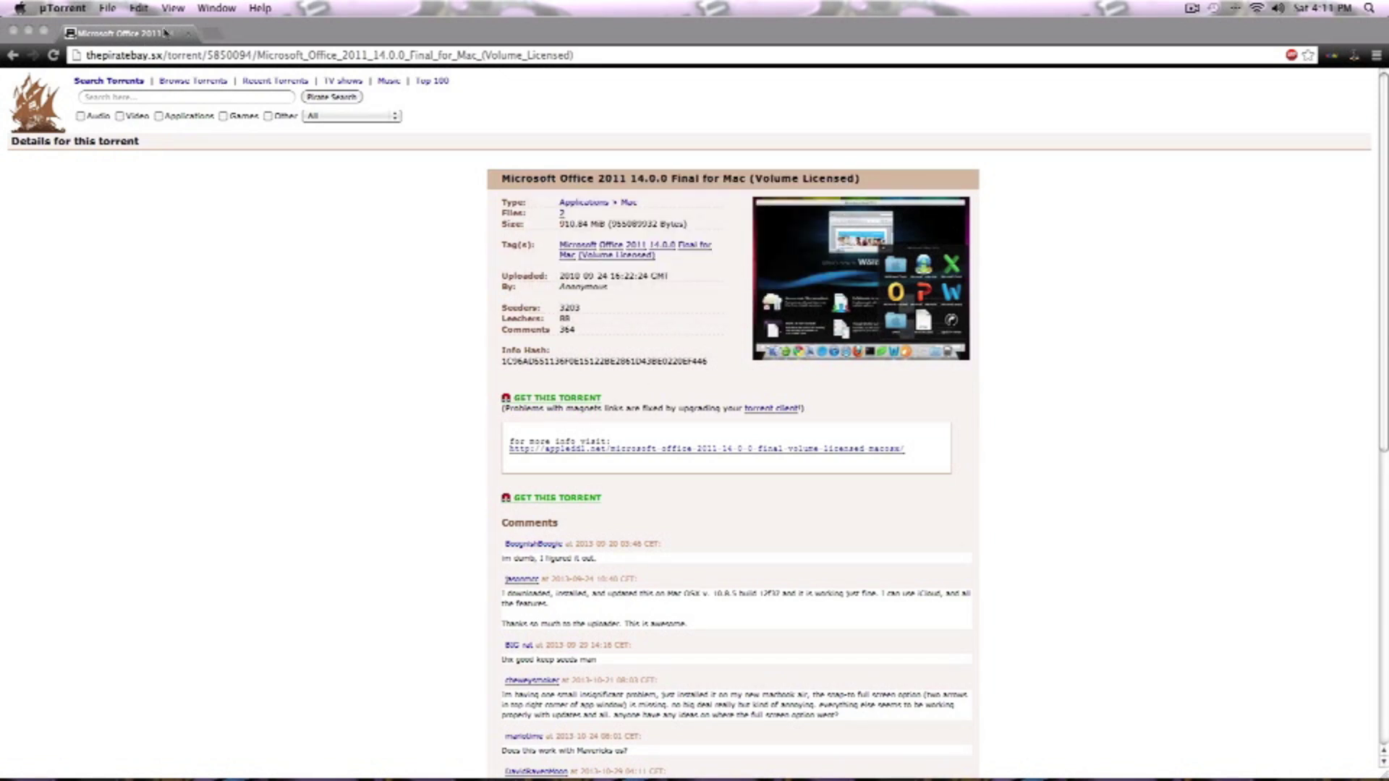
Step: Close the torrent page and reveal the Microsoft Office 2011 download from µTorrent in Finder
left_click(188, 33)
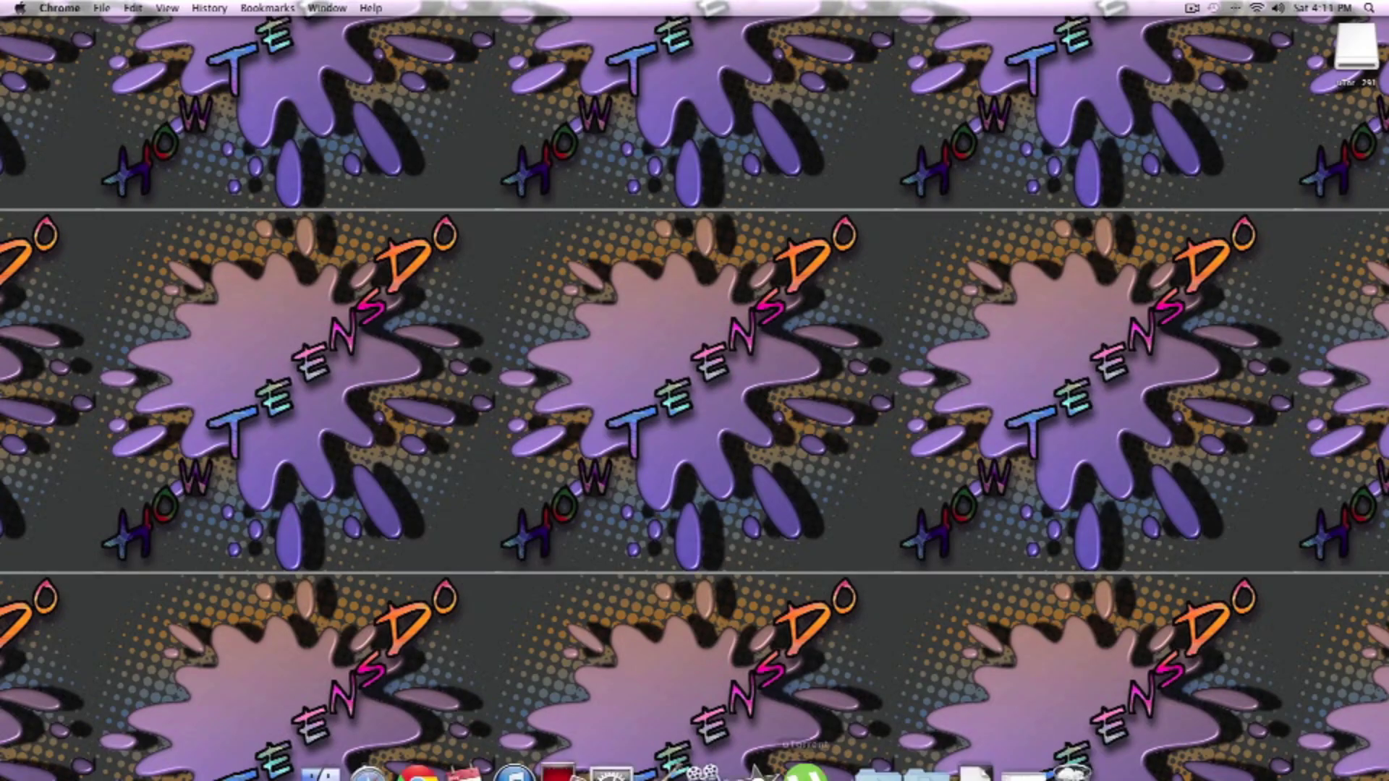
left_click(803, 763)
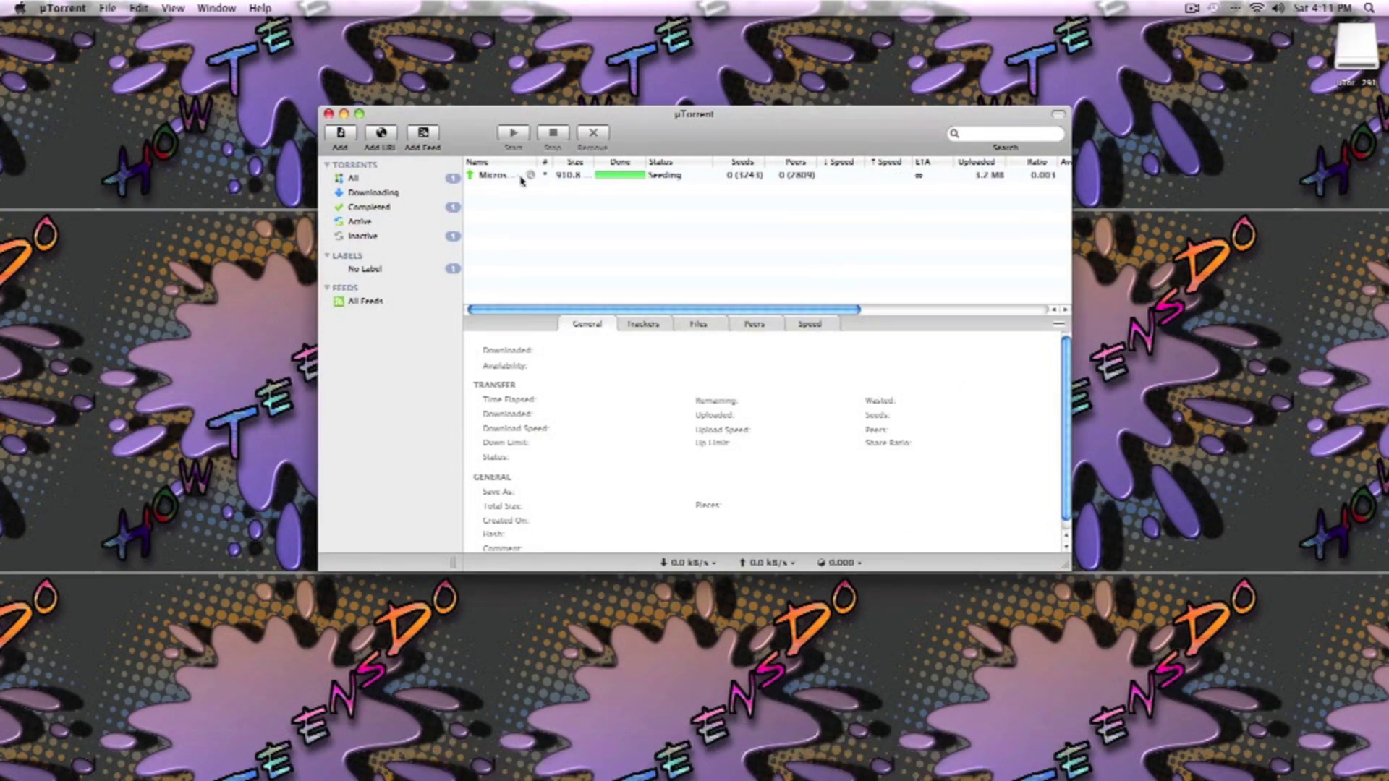
left_click(601, 181)
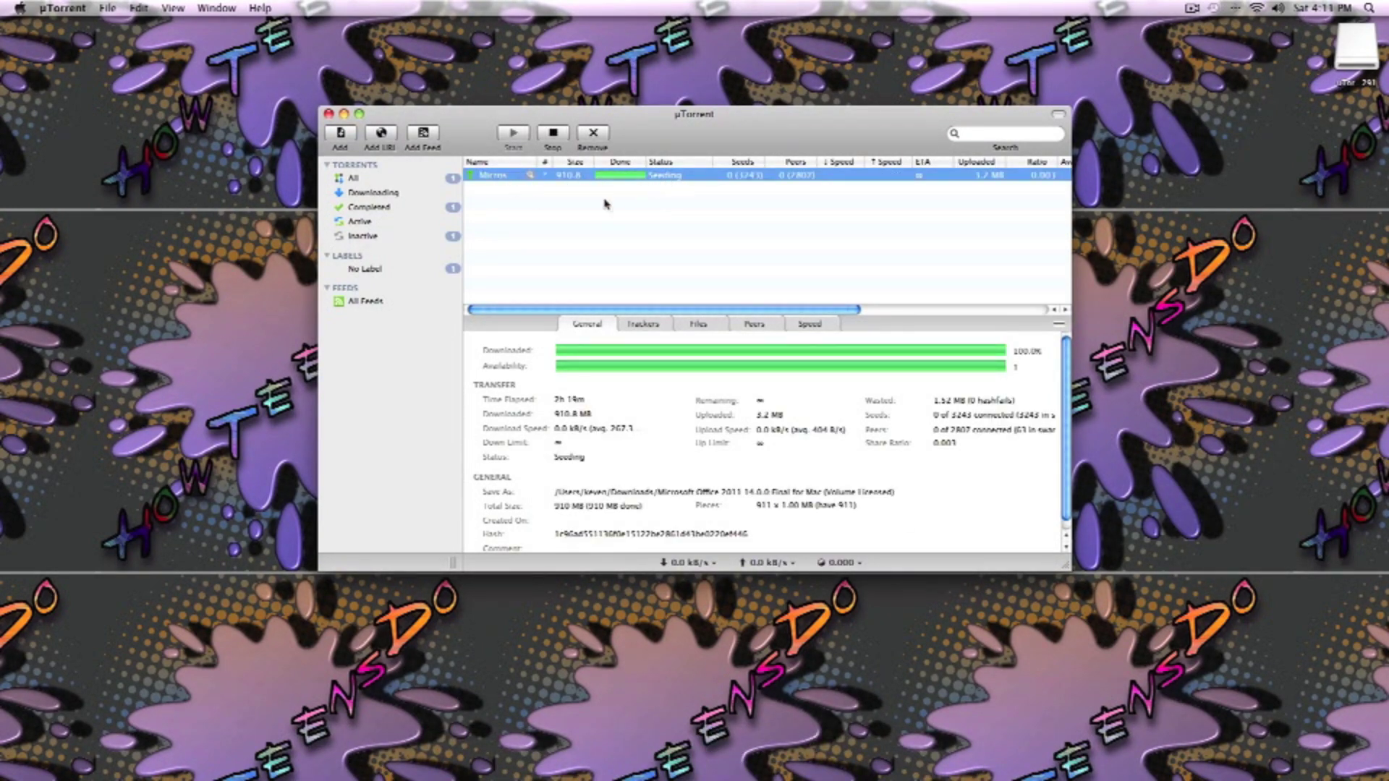
left_click(530, 176)
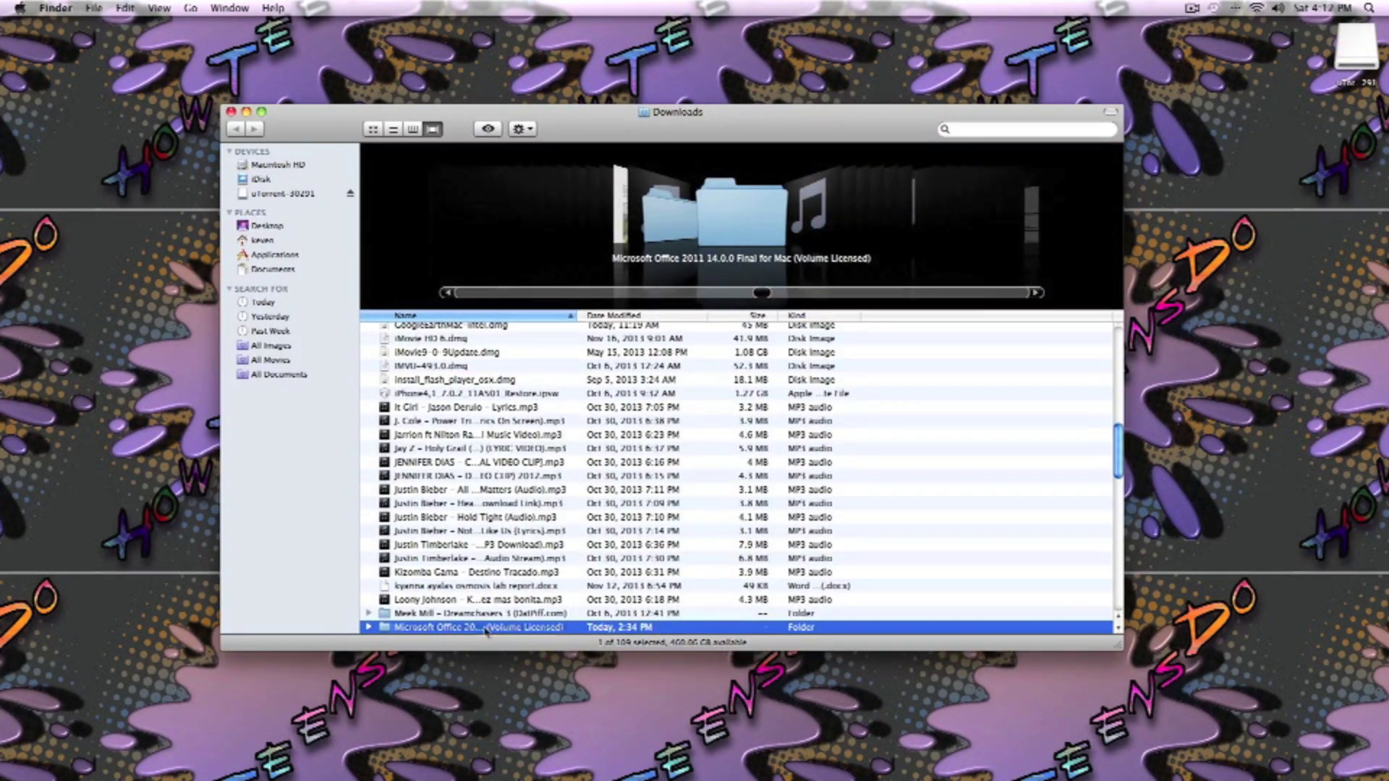
Step: Move the Microsoft Office 2011 folder from Downloads to the desktop and close the Finder and µTorrent windows
scroll(470, 629, "down", 5)
left_click_drag(478, 534, 1157, 356)
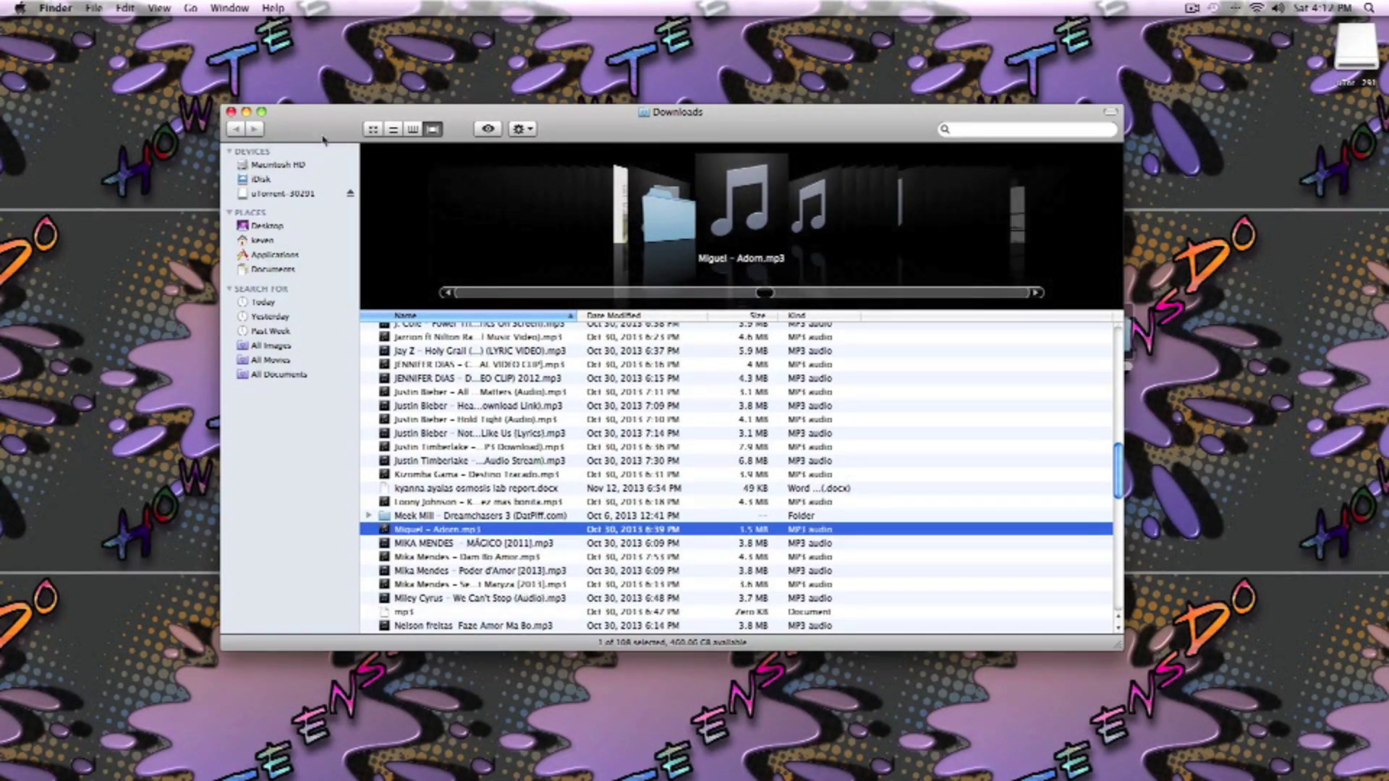
left_click(231, 112)
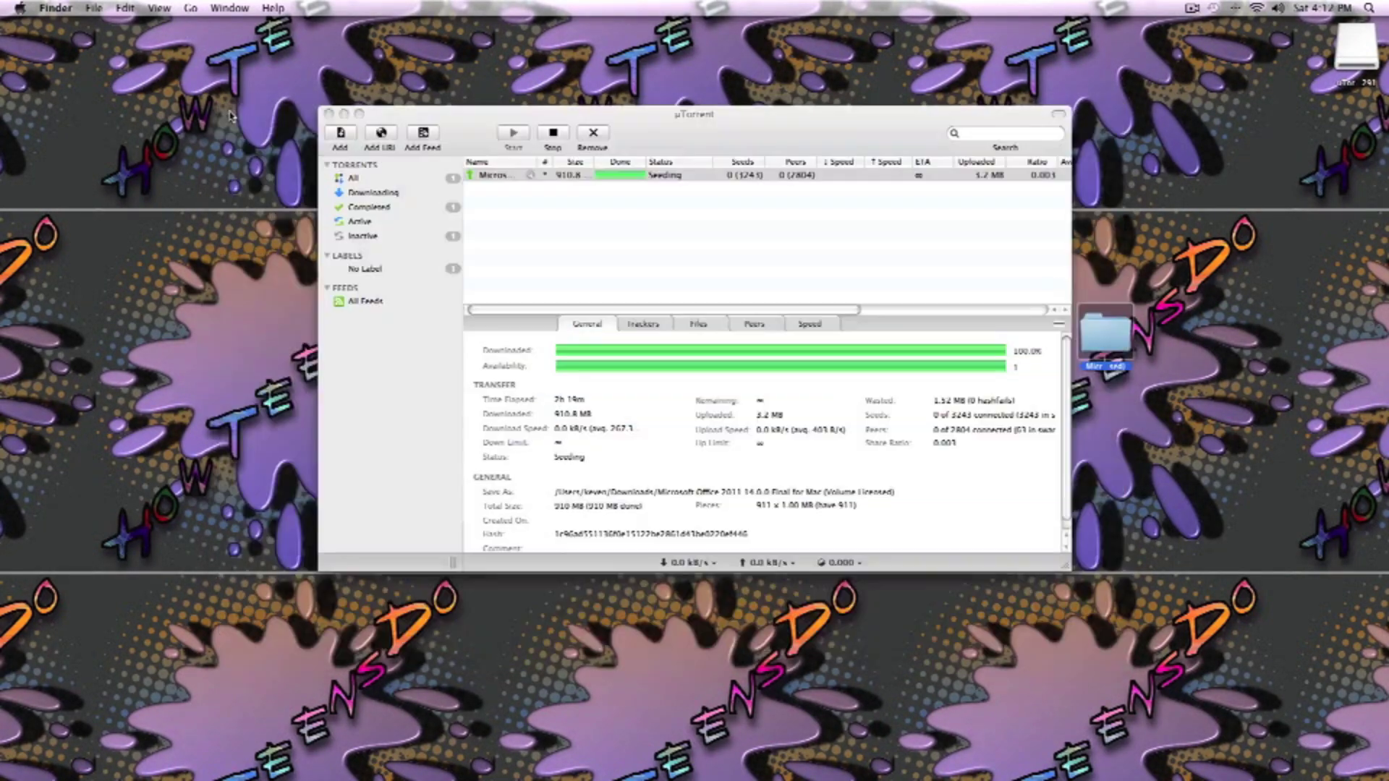
left_click(327, 114)
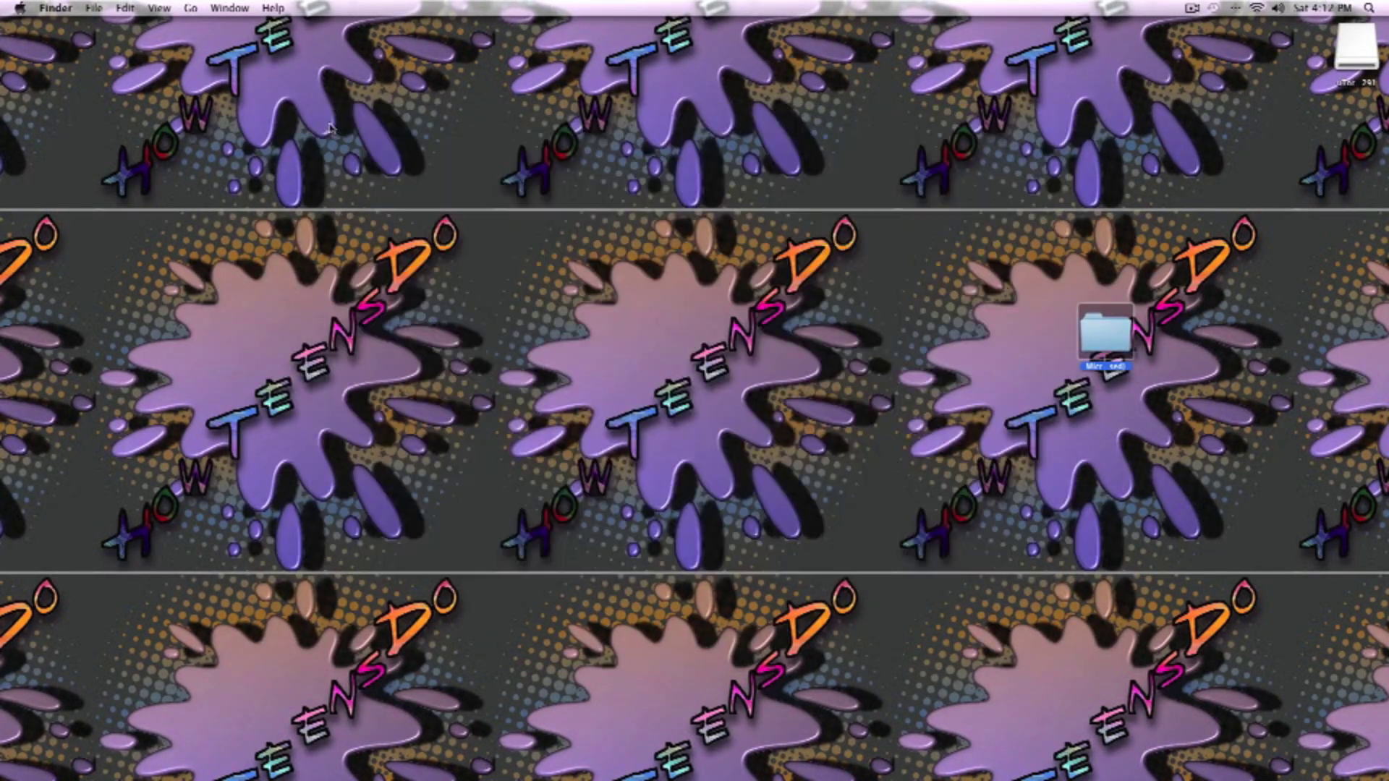
Step: Open the desktop Office folder, view README.txt, then mount Microsoft Office 2011 v14.0.0.dmg
double_click(1111, 342)
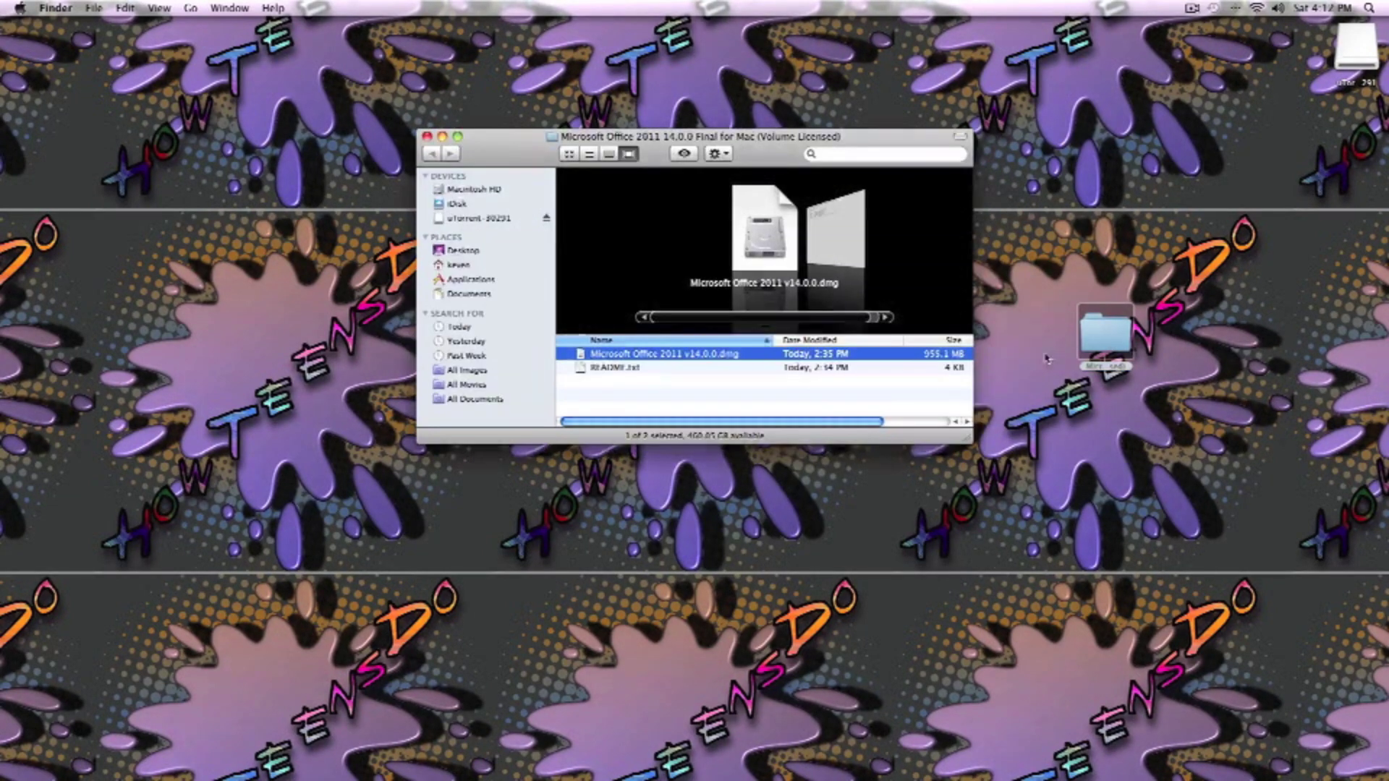
double_click(637, 373)
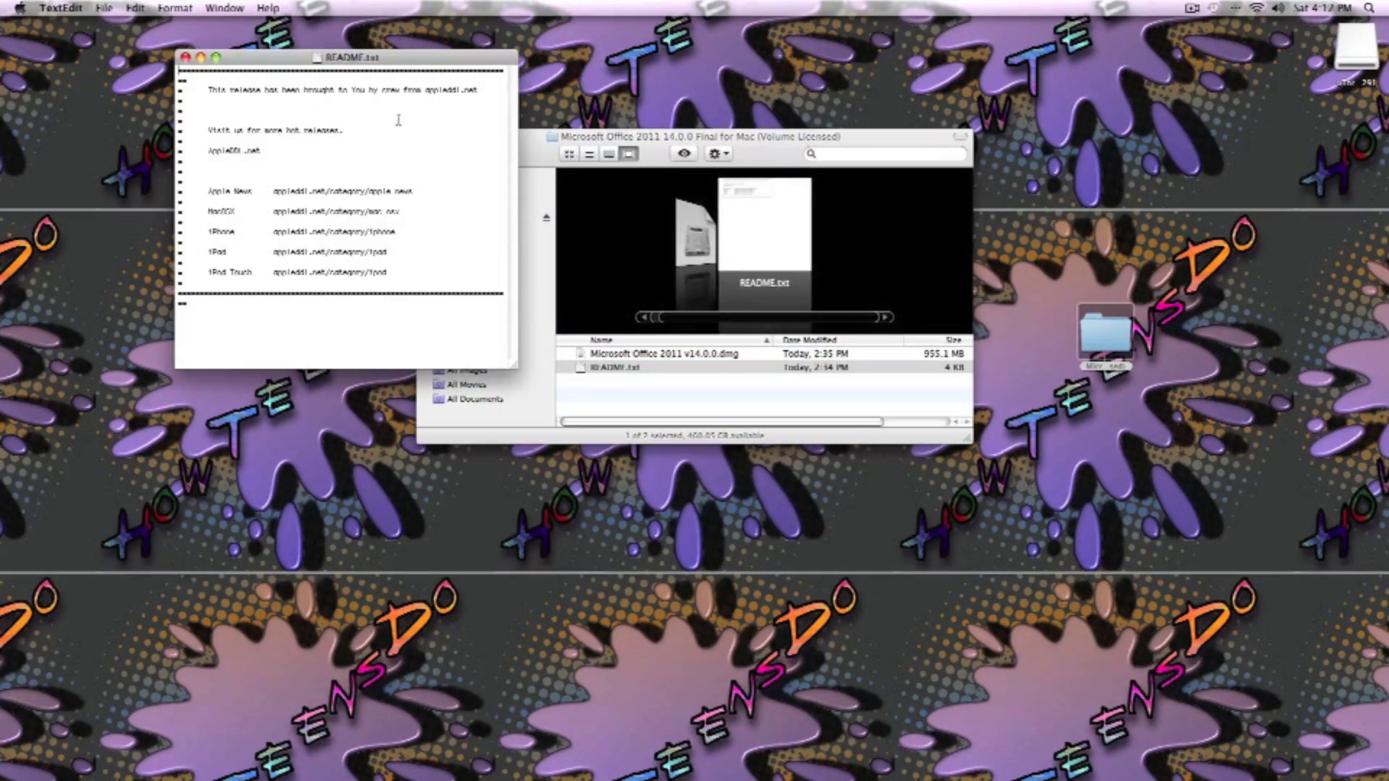
left_click(185, 57)
left_click(707, 355)
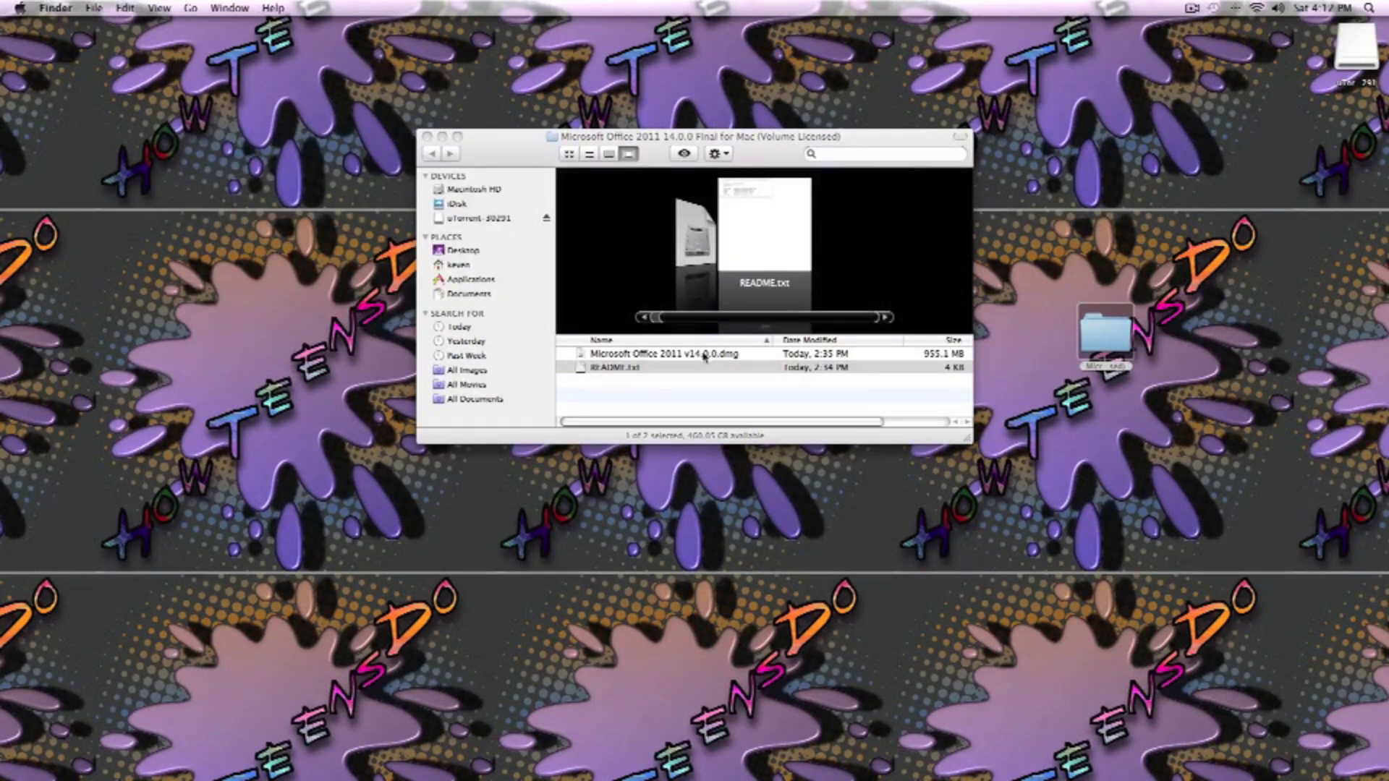
double_click(705, 355)
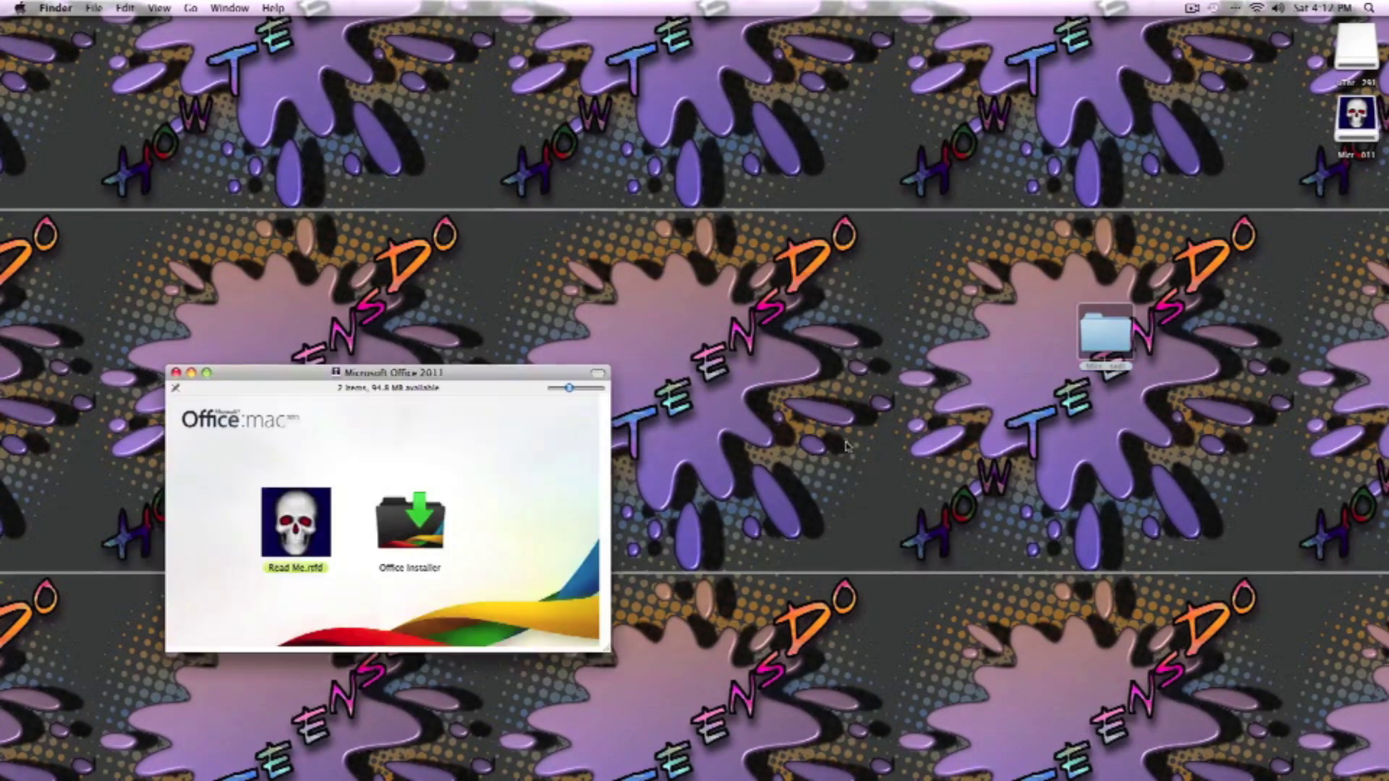
Step: Run Office Installer, agree to the license, standard-install on Macintosh HD with the account password, then close
double_click(391, 504)
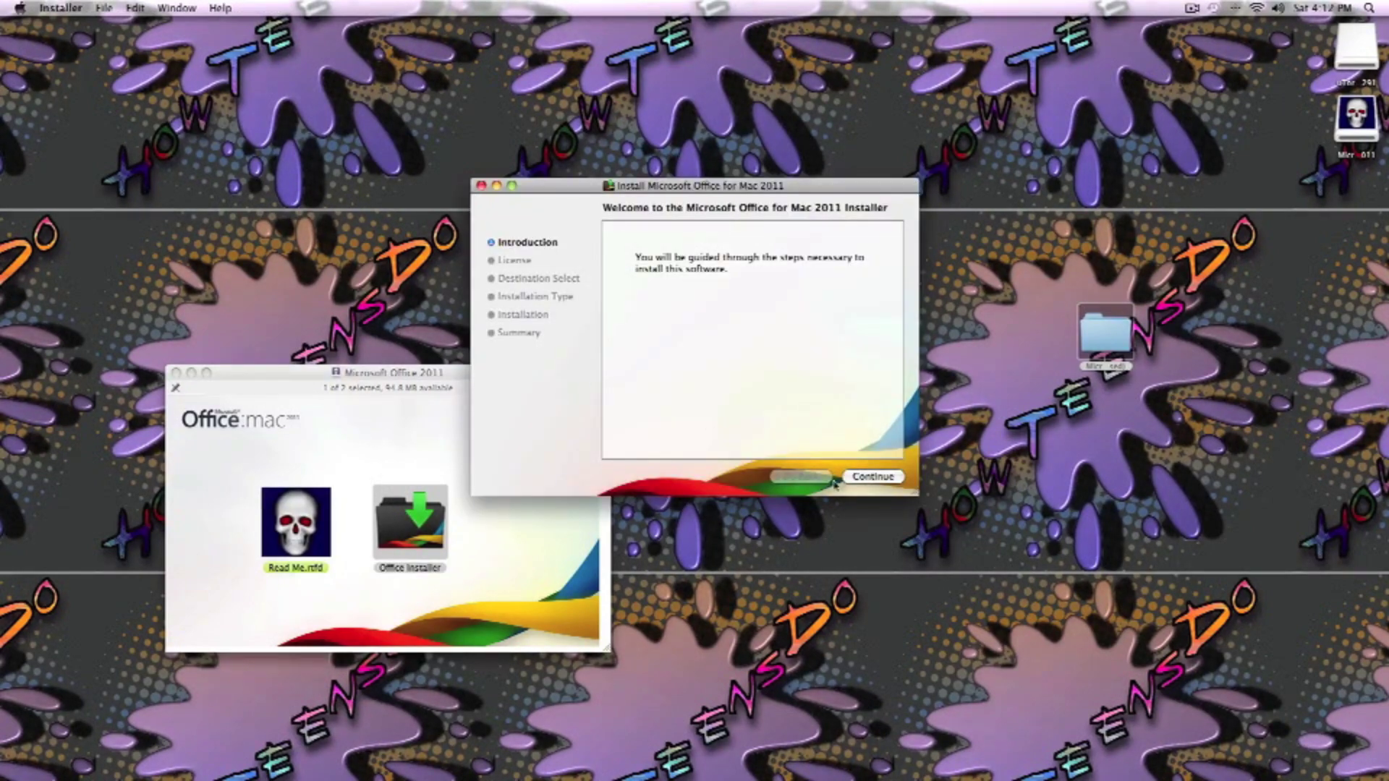
left_click(871, 477)
left_click(870, 479)
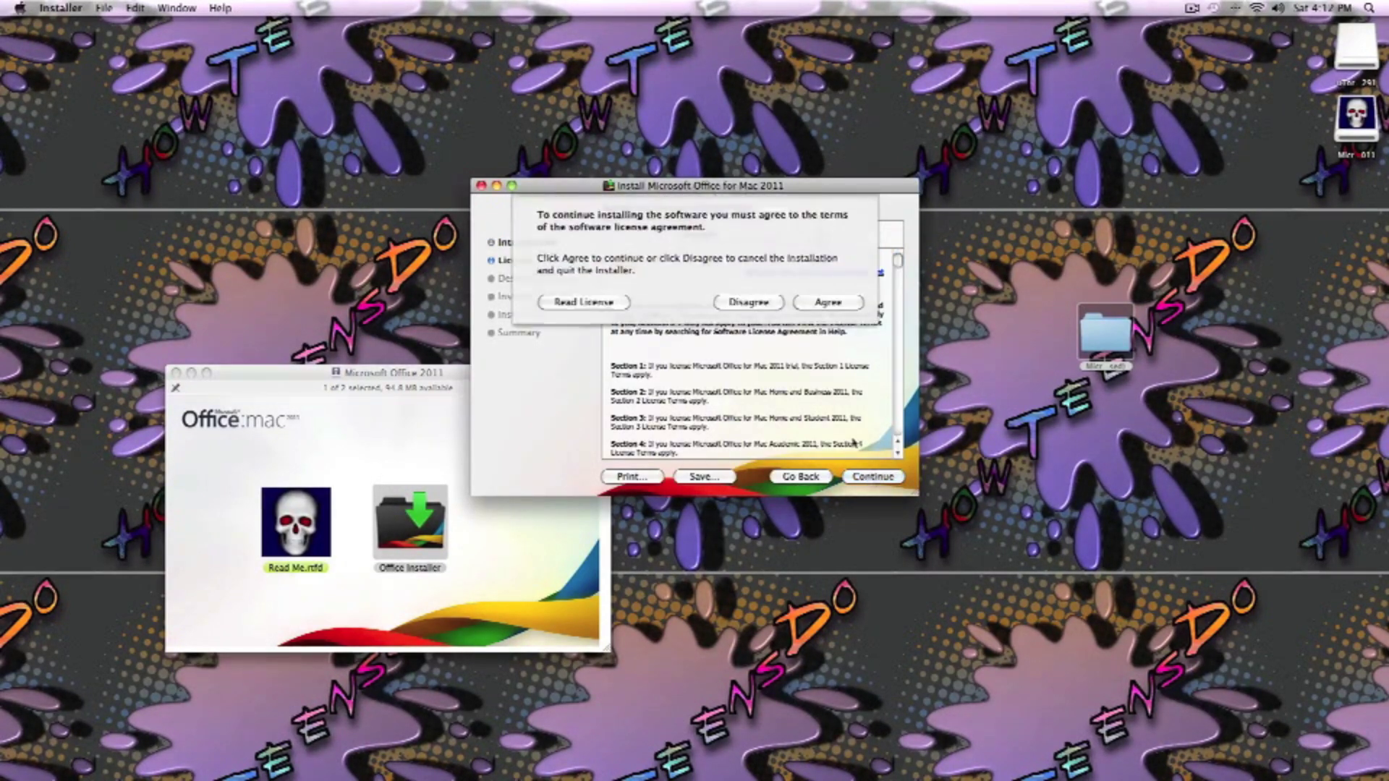
left_click(828, 278)
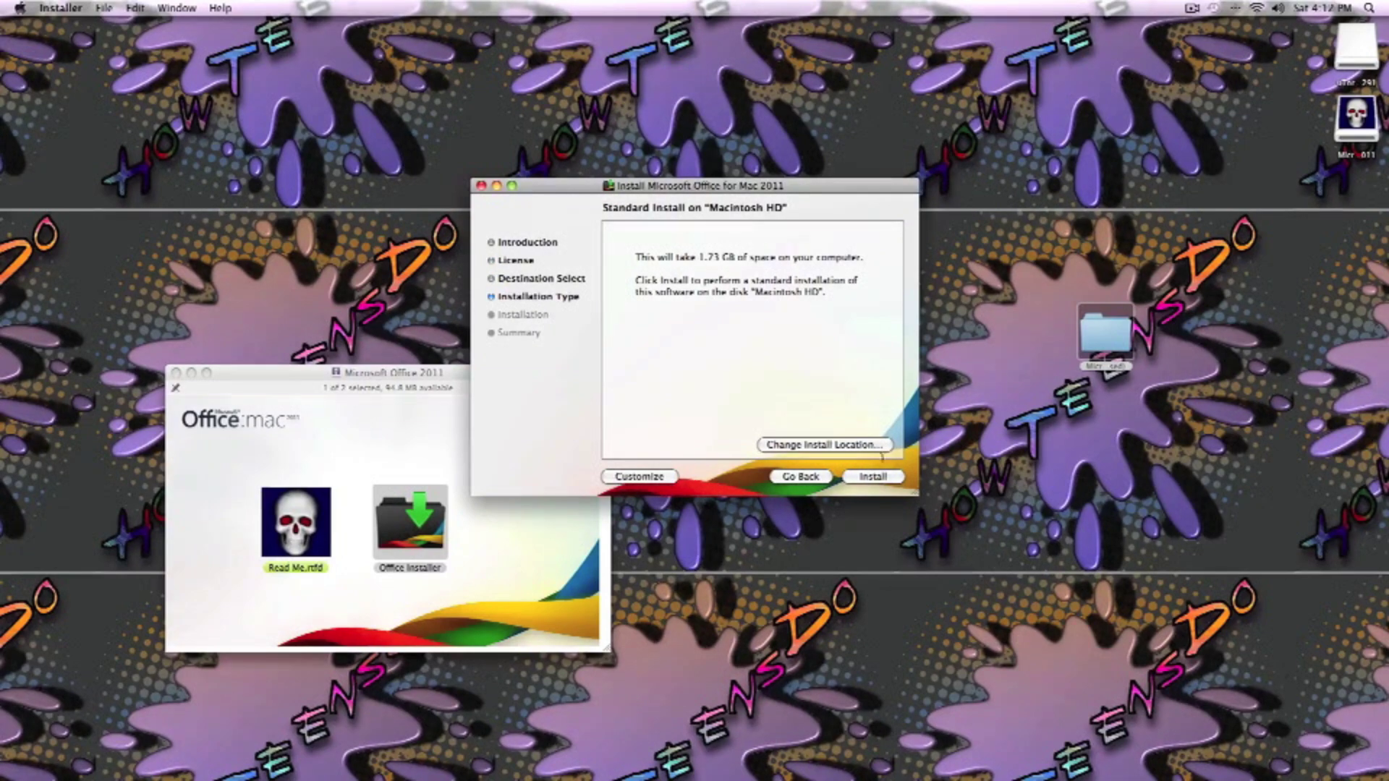
left_click(885, 477)
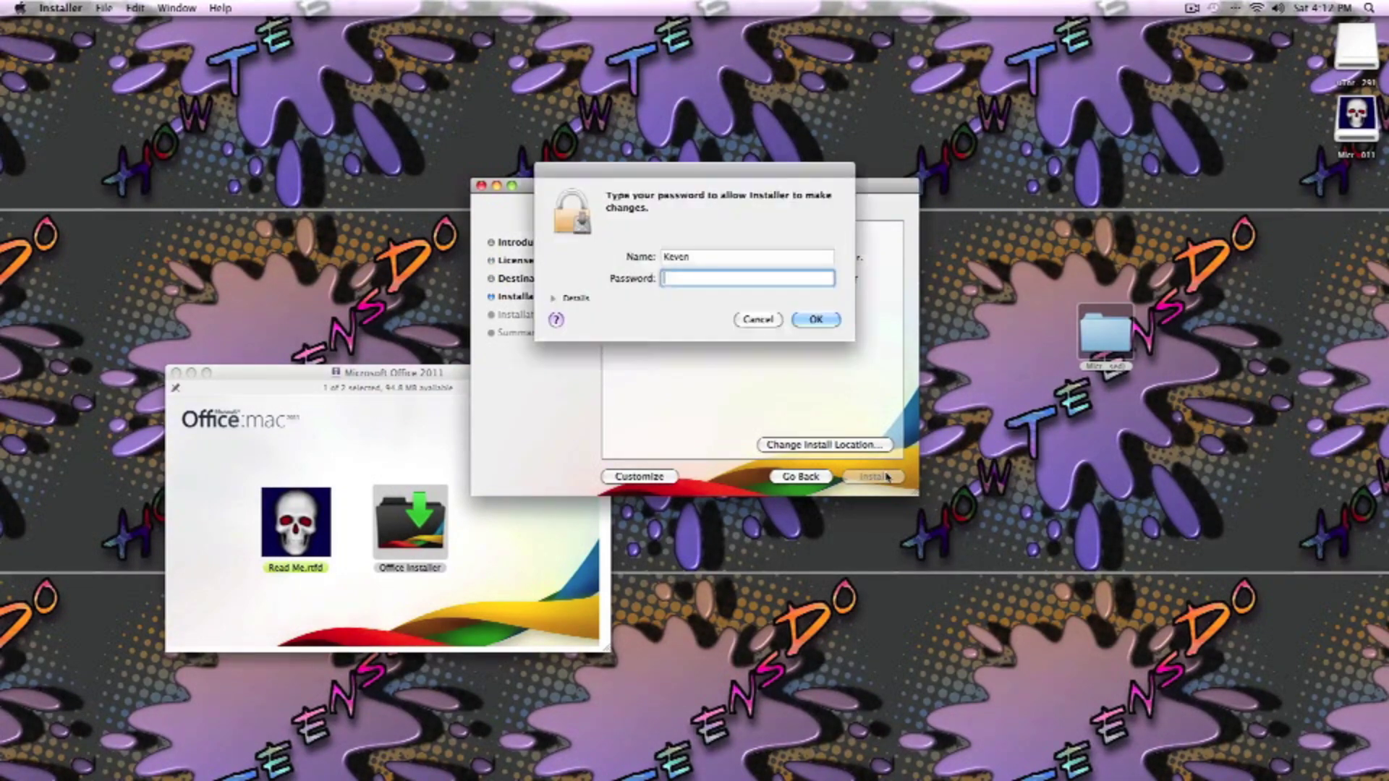
left_click(813, 320)
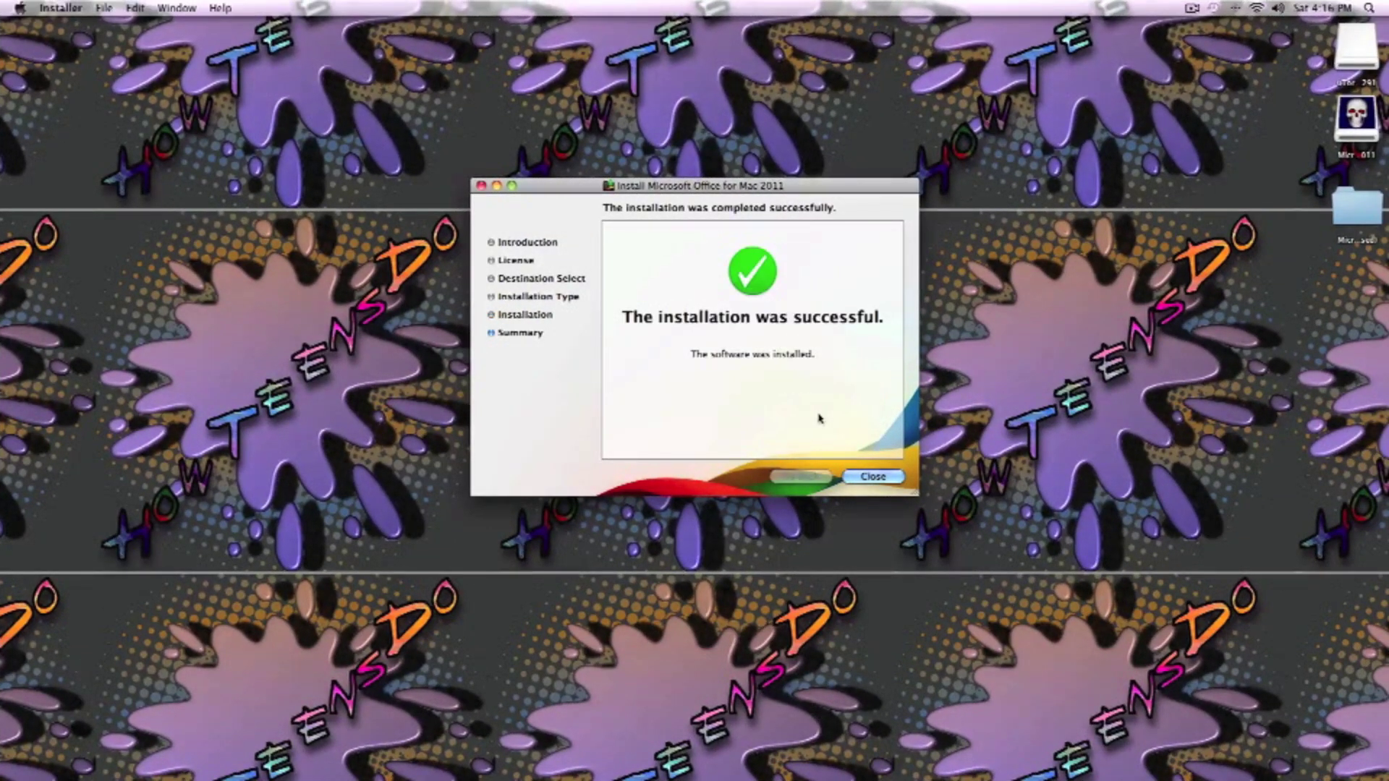
left_click(873, 477)
mouse_move(796, 752)
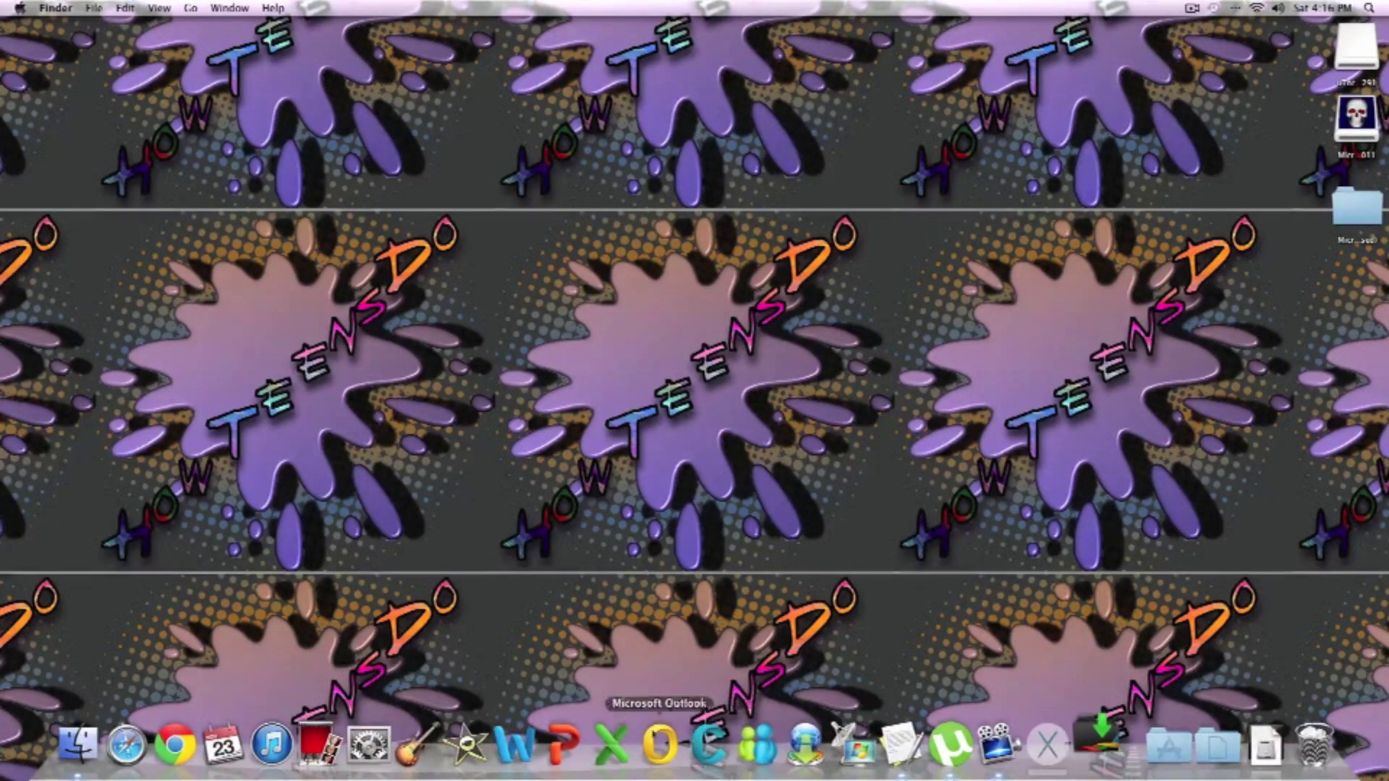
Step: Launch Word and finish Setup Assistant with your personalization details, choosing No for automatic updates
left_click(518, 749)
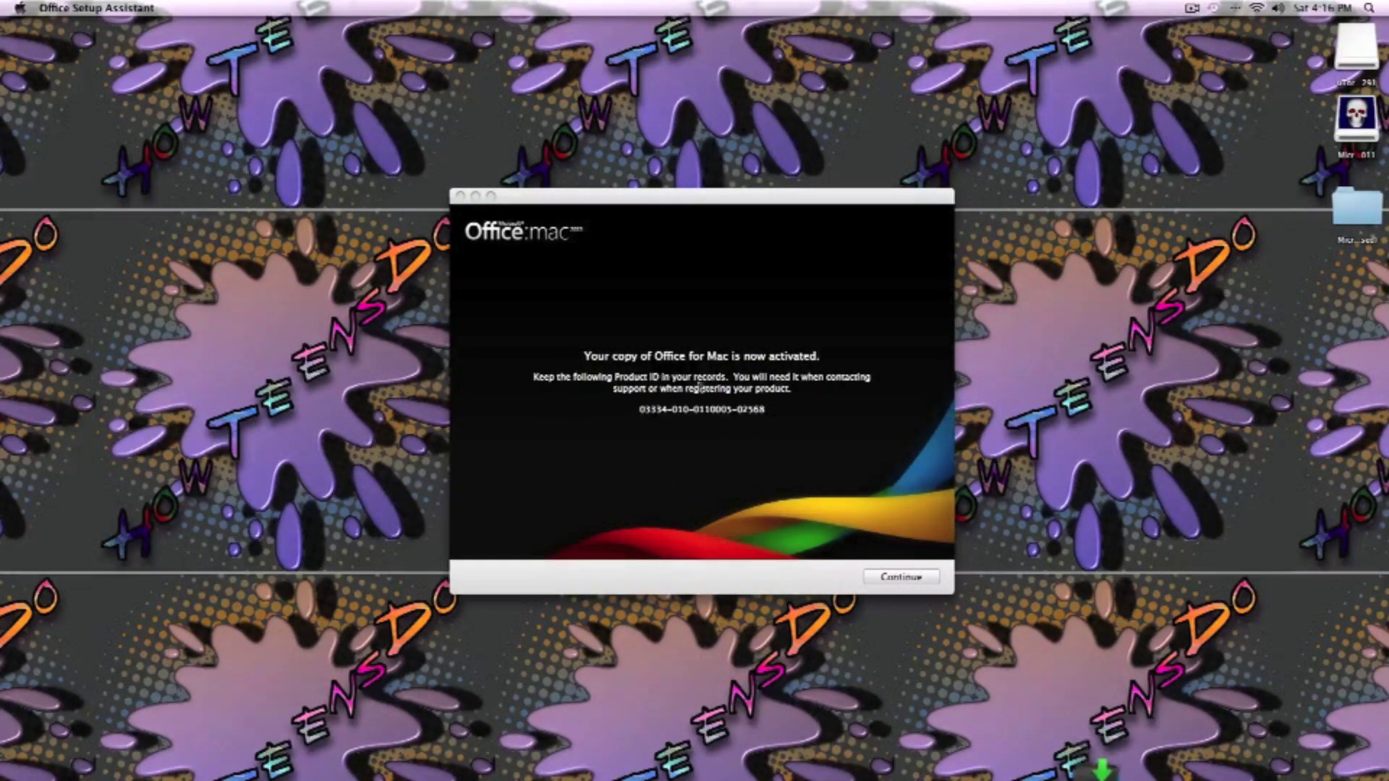
left_click(896, 579)
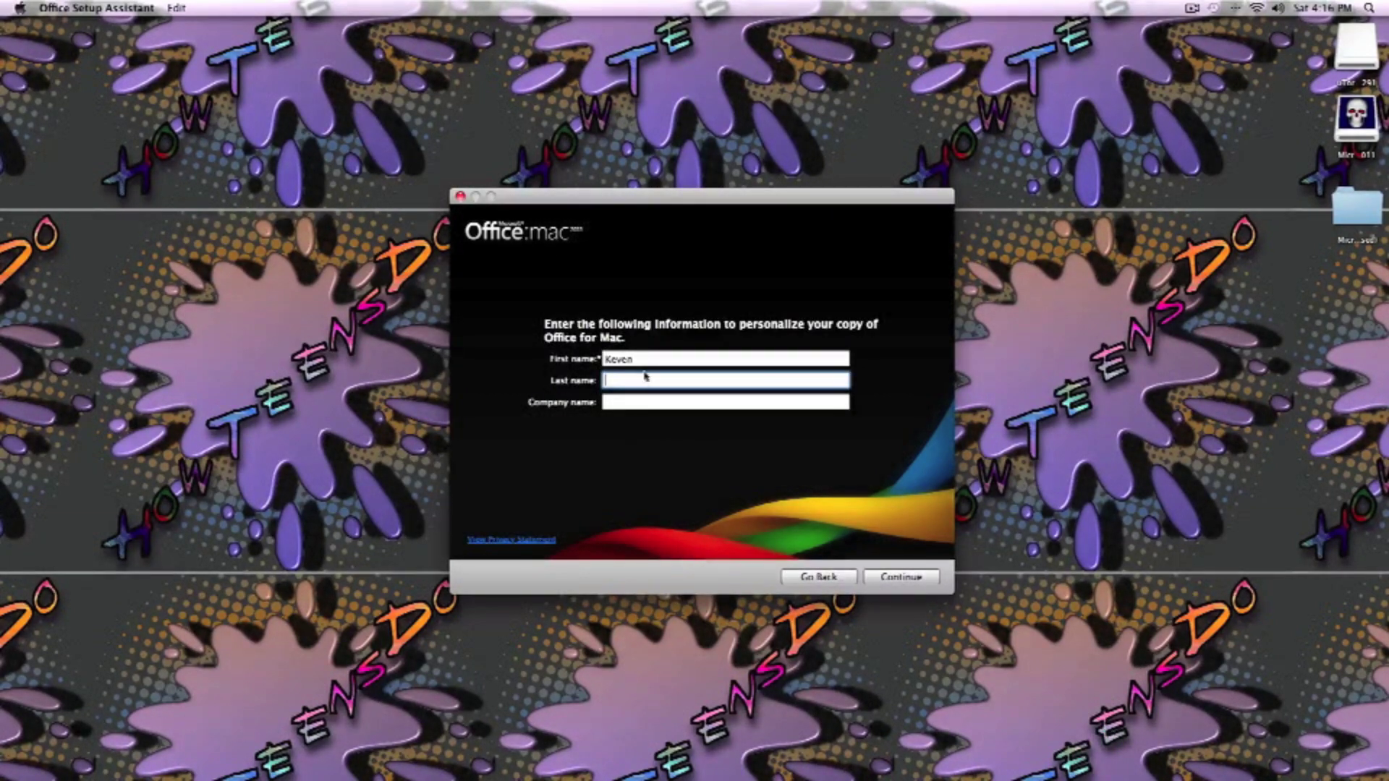
left_click(881, 578)
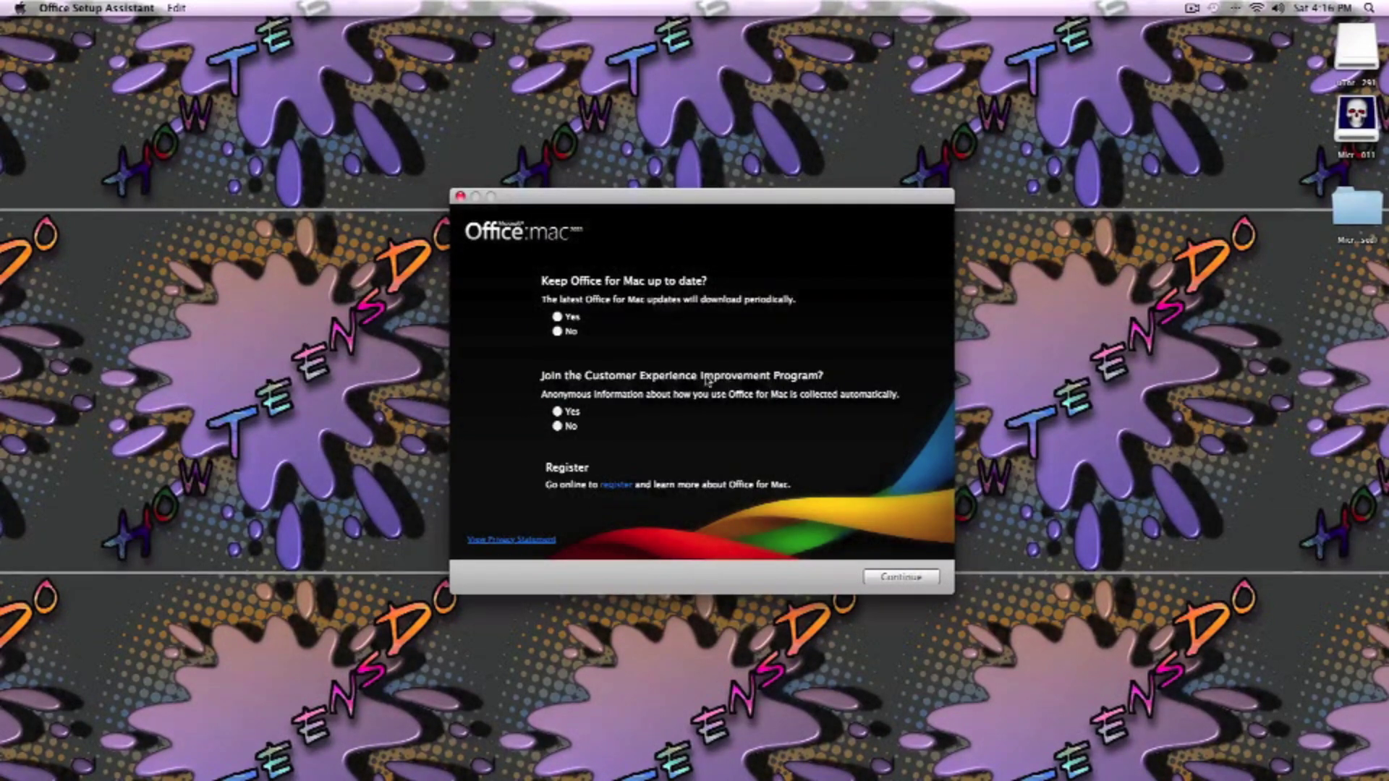
left_click(570, 332)
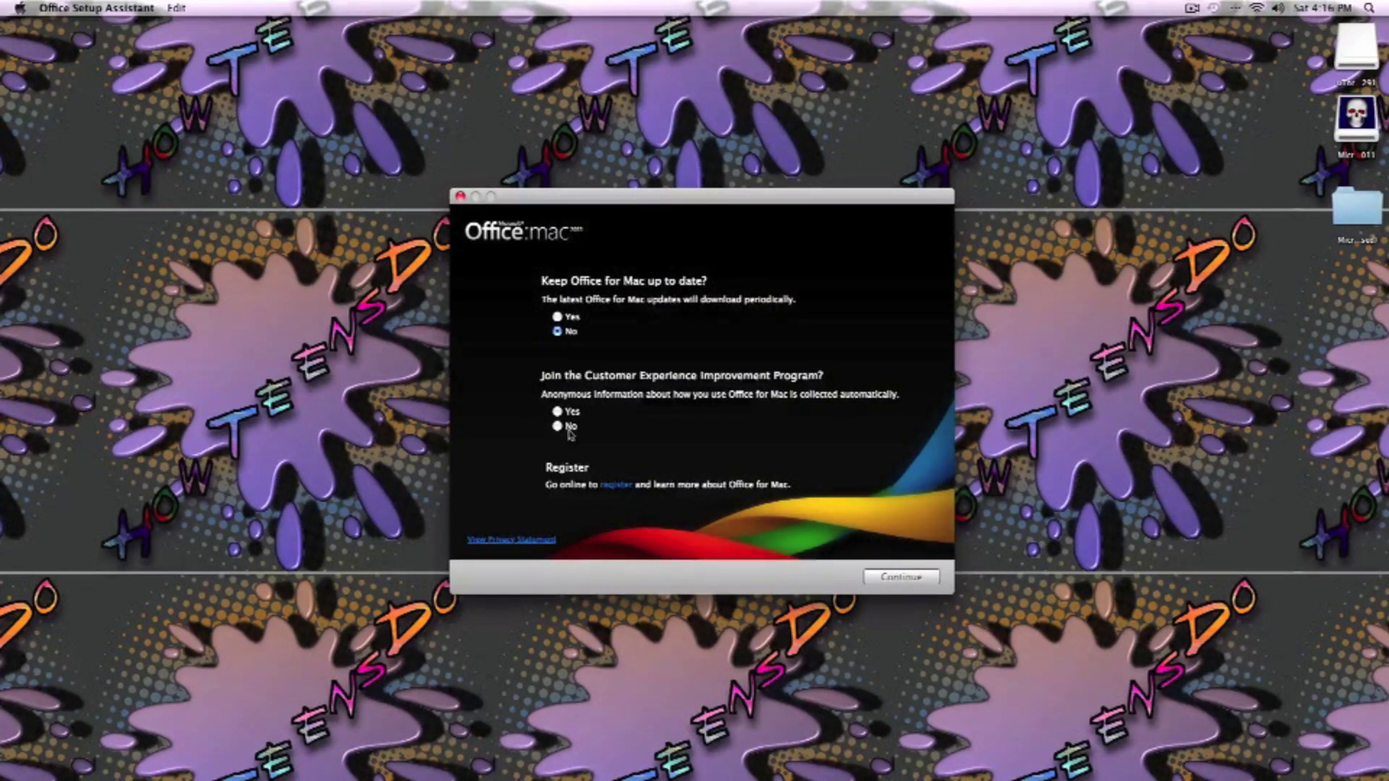
left_click(901, 576)
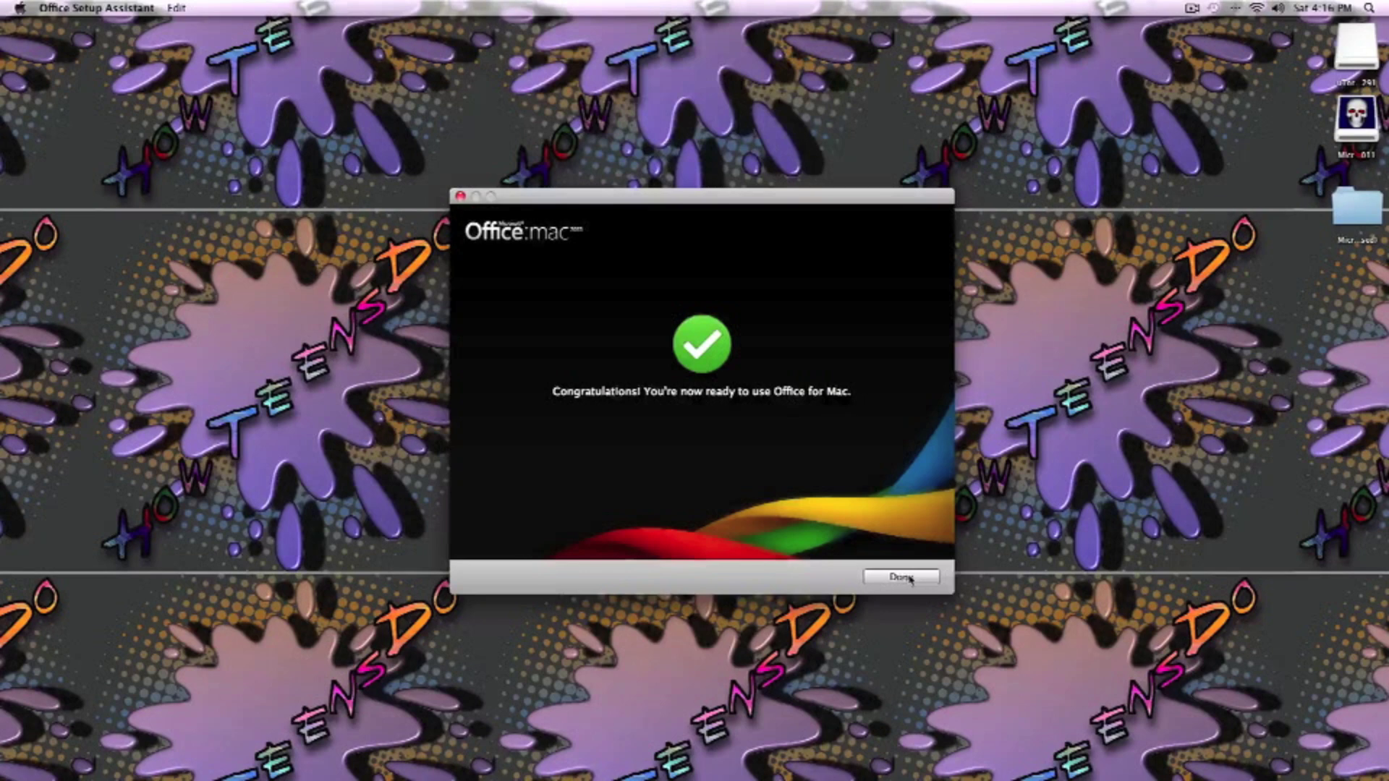
left_click(902, 576)
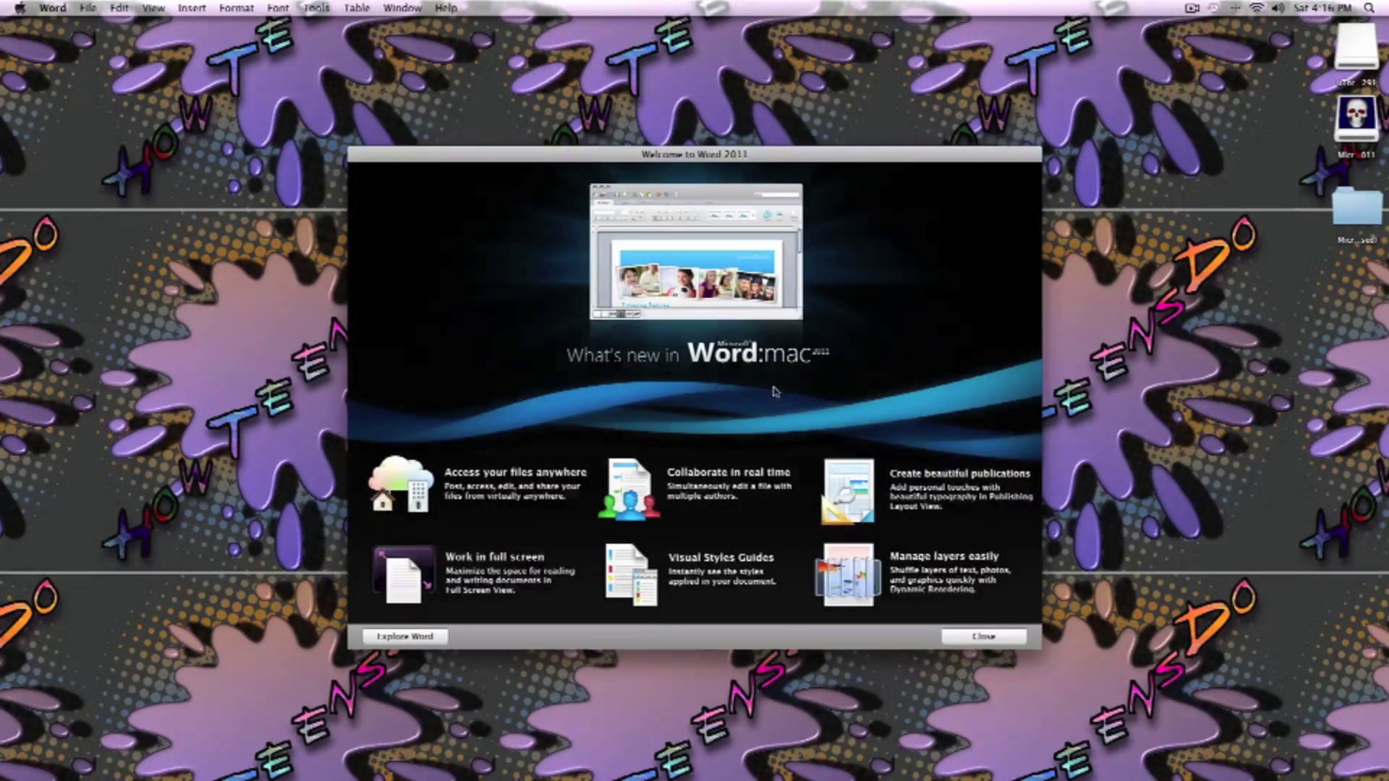
Step: Close the Welcome to Word 2011 dialog and create a blank Word Document, Document1
left_click(987, 641)
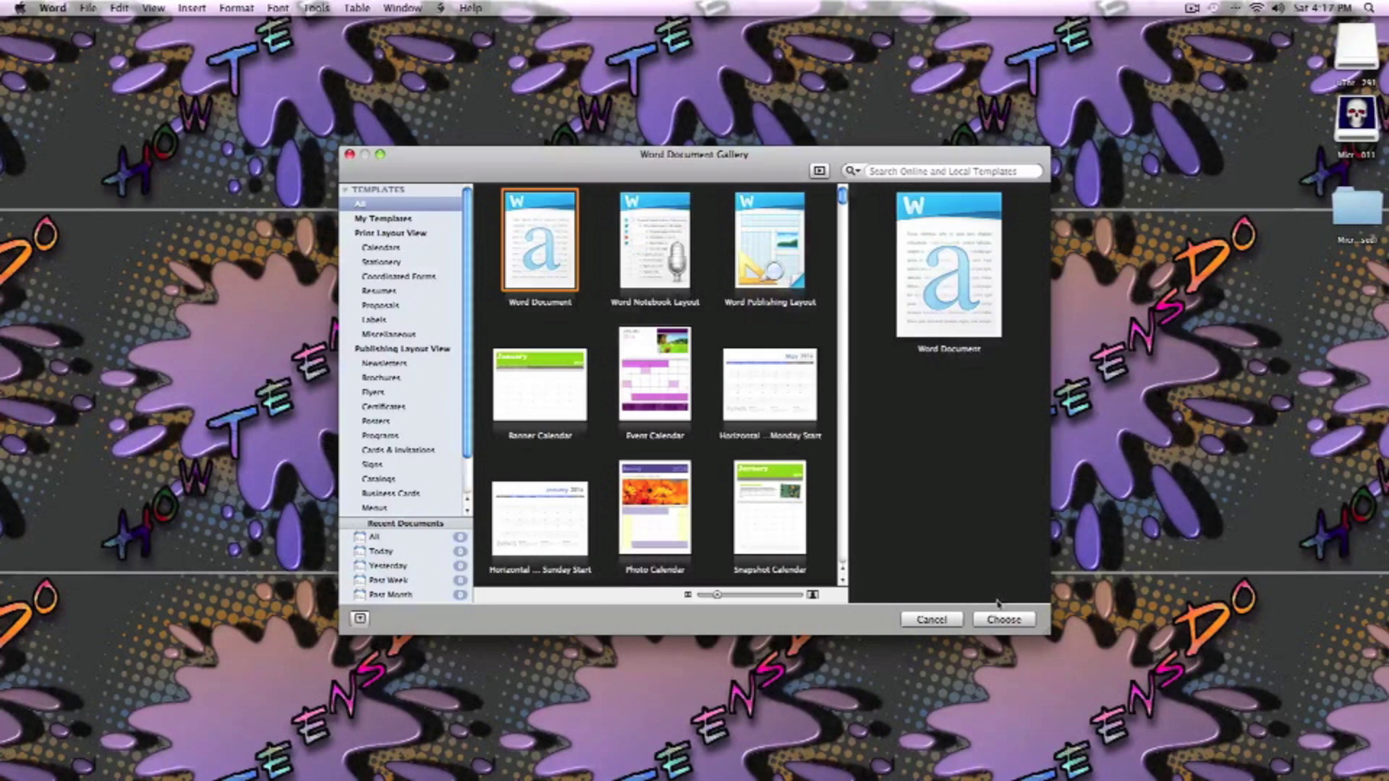
left_click(1005, 619)
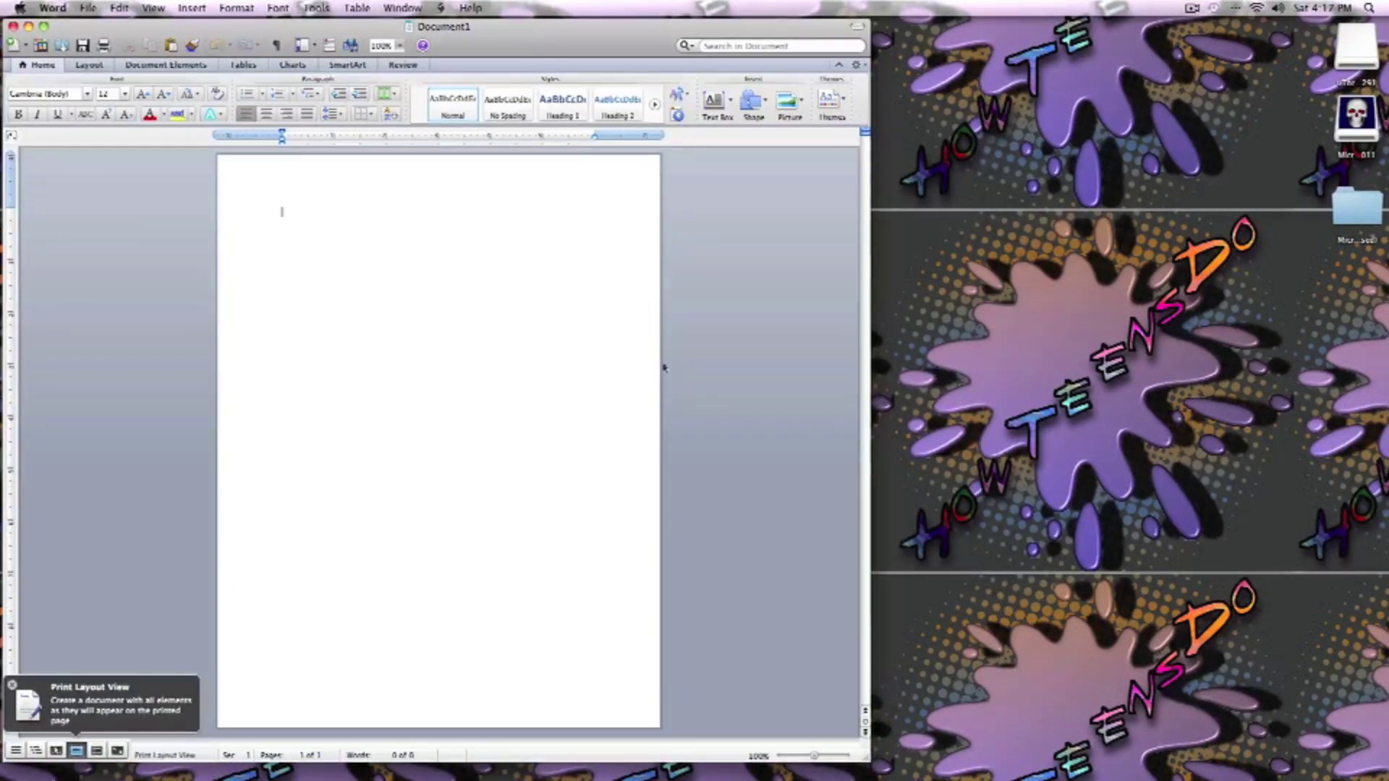